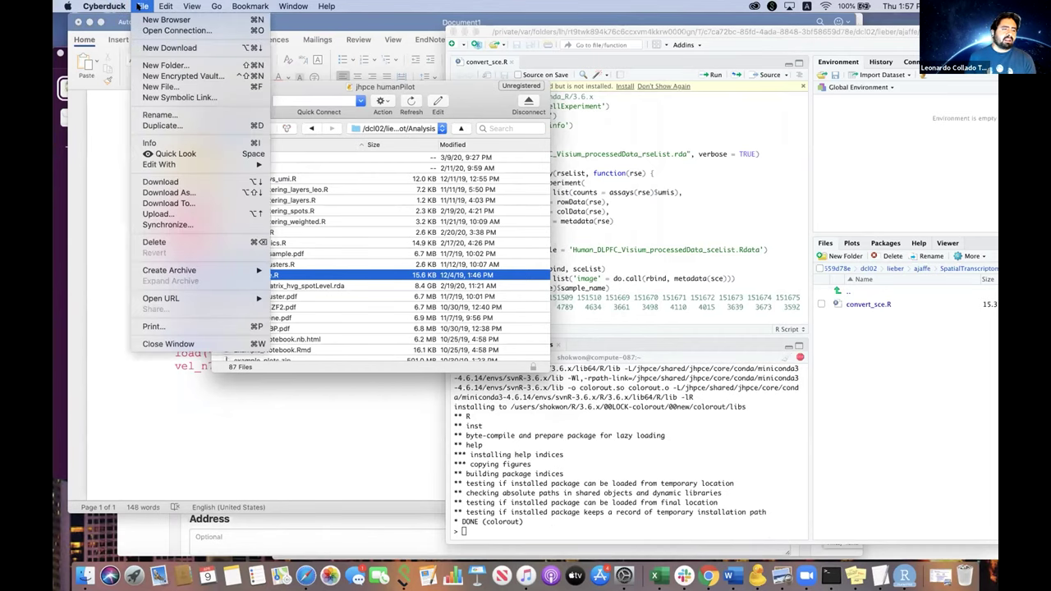
# Turn on showing hidden files in Cyberduck's browser preferences and close the preferences.
pyautogui.moveTo(111, 5)
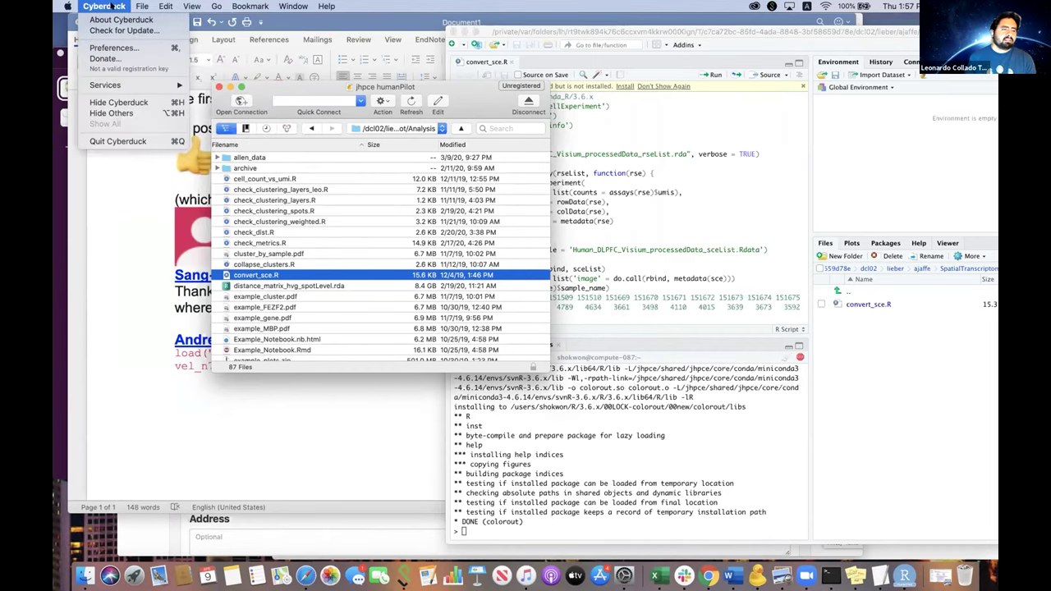
pyautogui.click(116, 48)
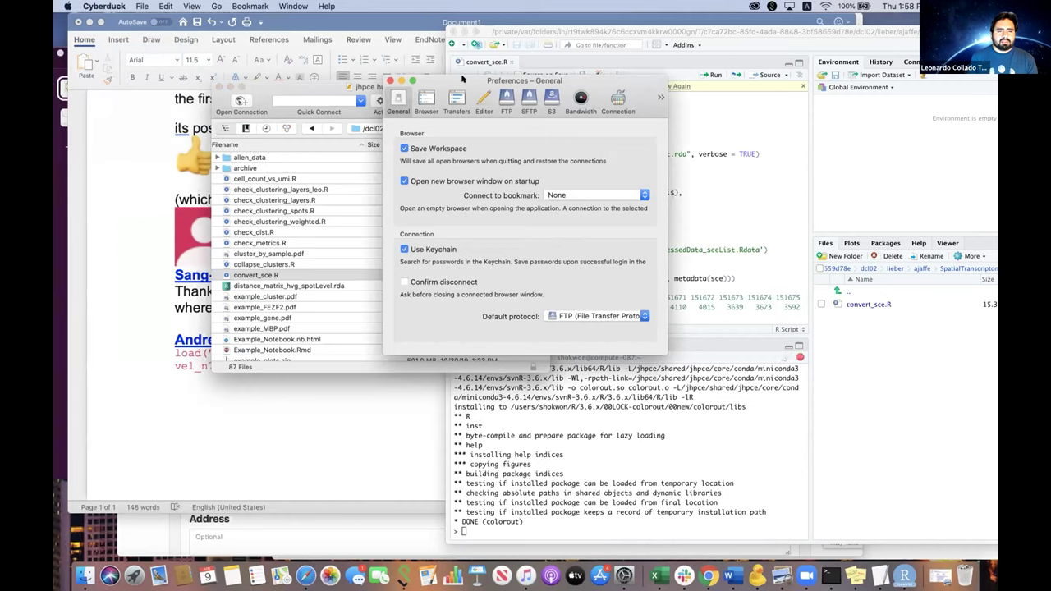
pyautogui.click(428, 97)
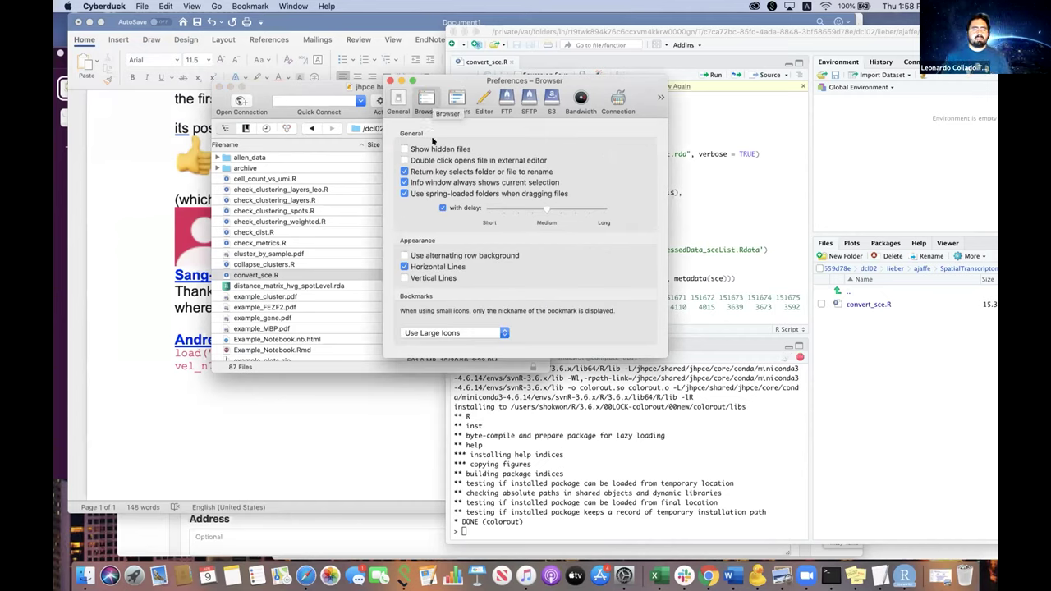
pyautogui.click(433, 149)
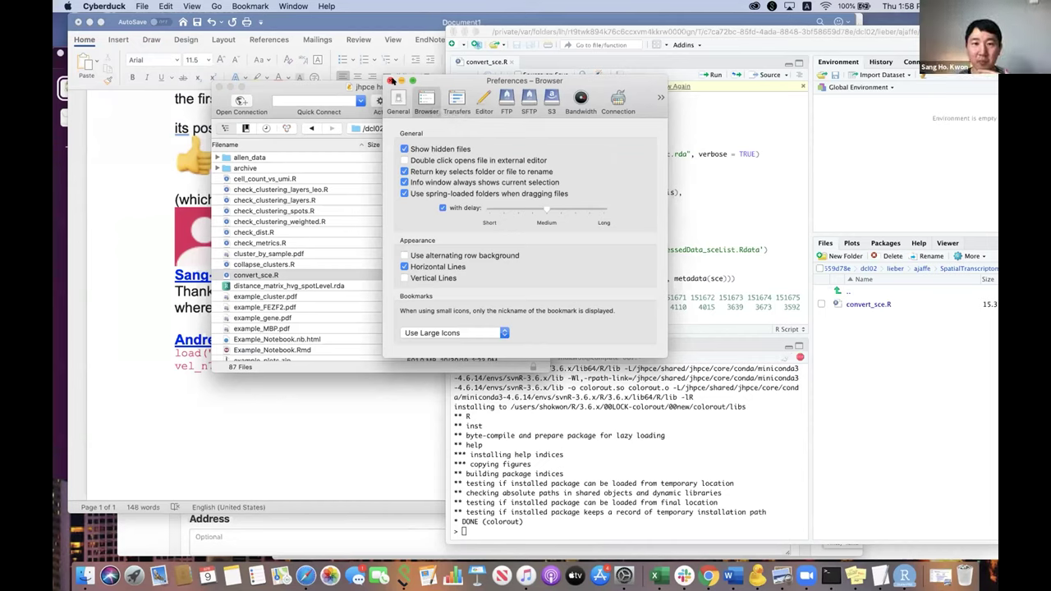
pyautogui.click(391, 80)
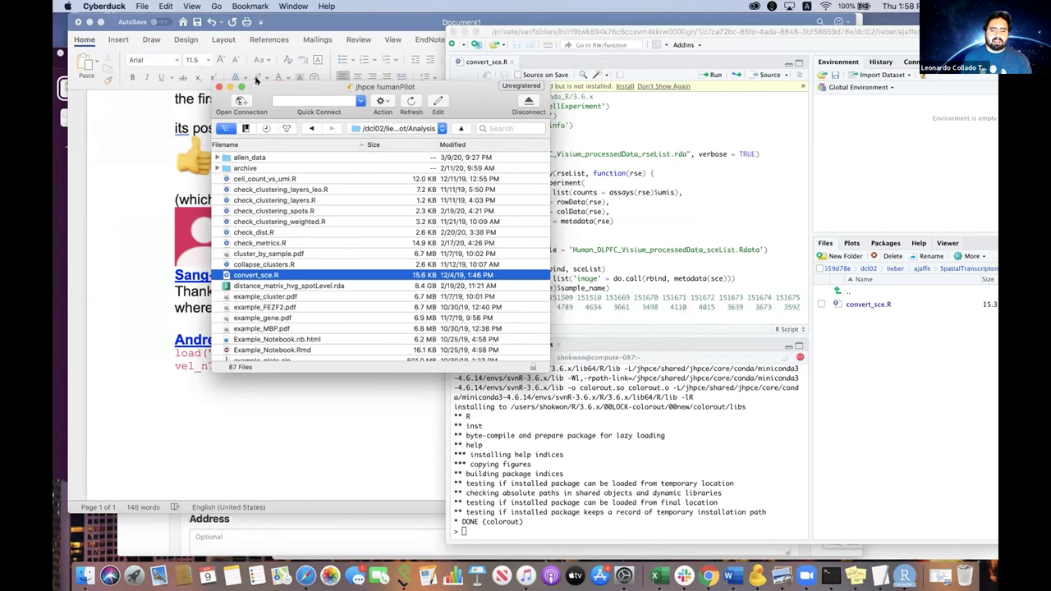
# Quit Cyberduck and put off the donation request.
pyautogui.click(92, 7)
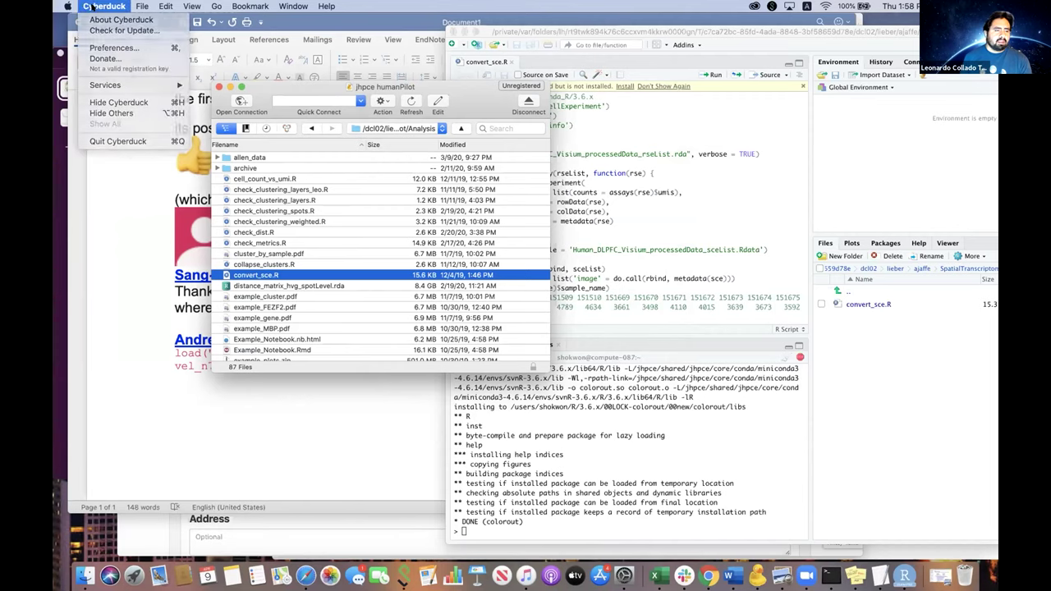
pyautogui.click(117, 140)
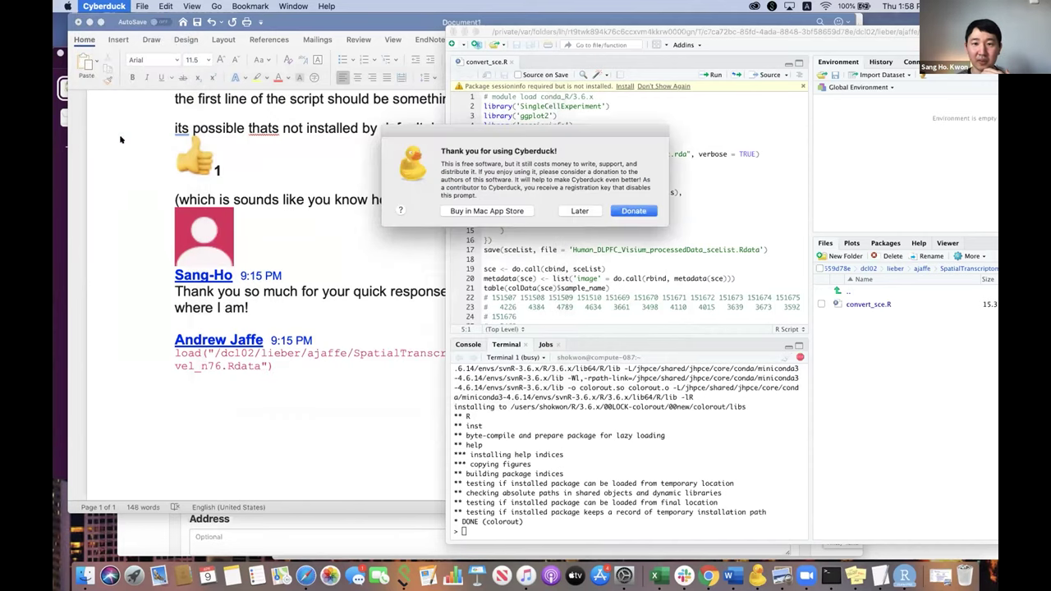
pyautogui.click(581, 211)
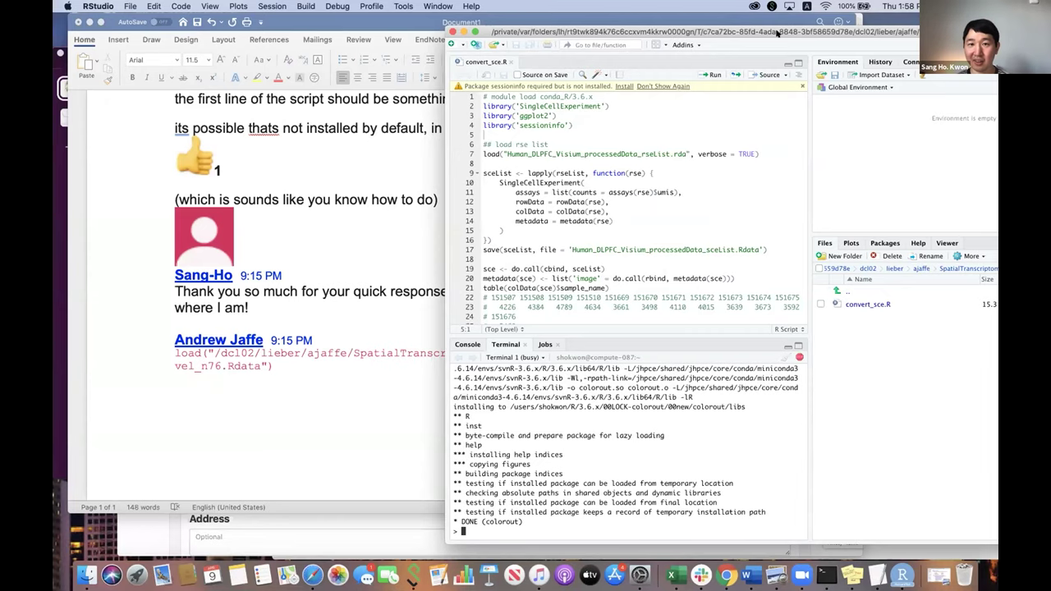
# Bring the RStudio window fully into view and quit its session despite the busy terminal.
pyautogui.moveTo(592, 32); pyautogui.dragTo(590, 87)
pyautogui.click(452, 87)
pyautogui.moveTo(860, 157); pyautogui.dragTo(670, 152)
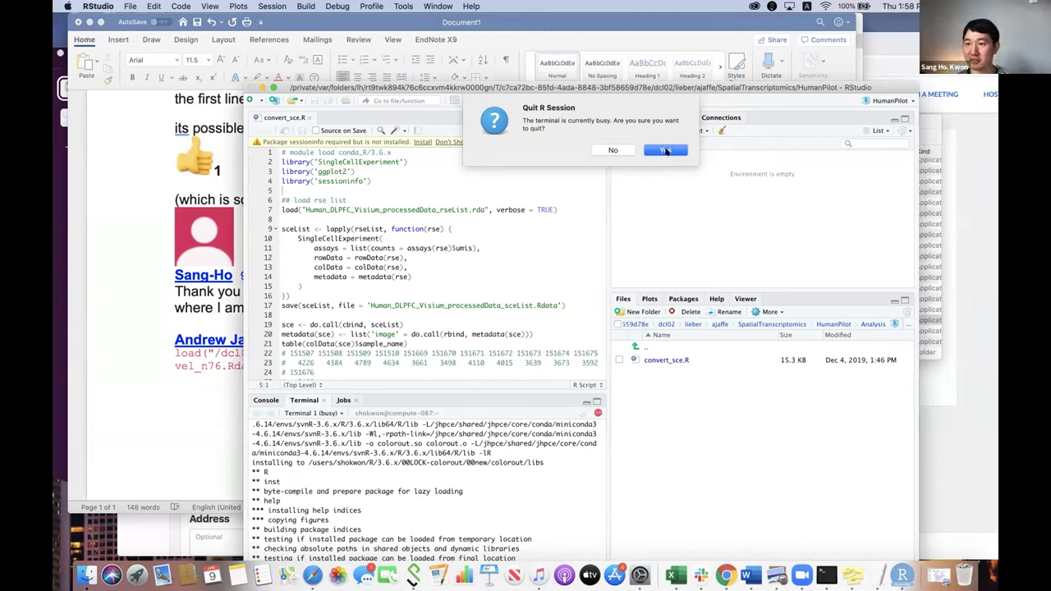
pyautogui.click(666, 150)
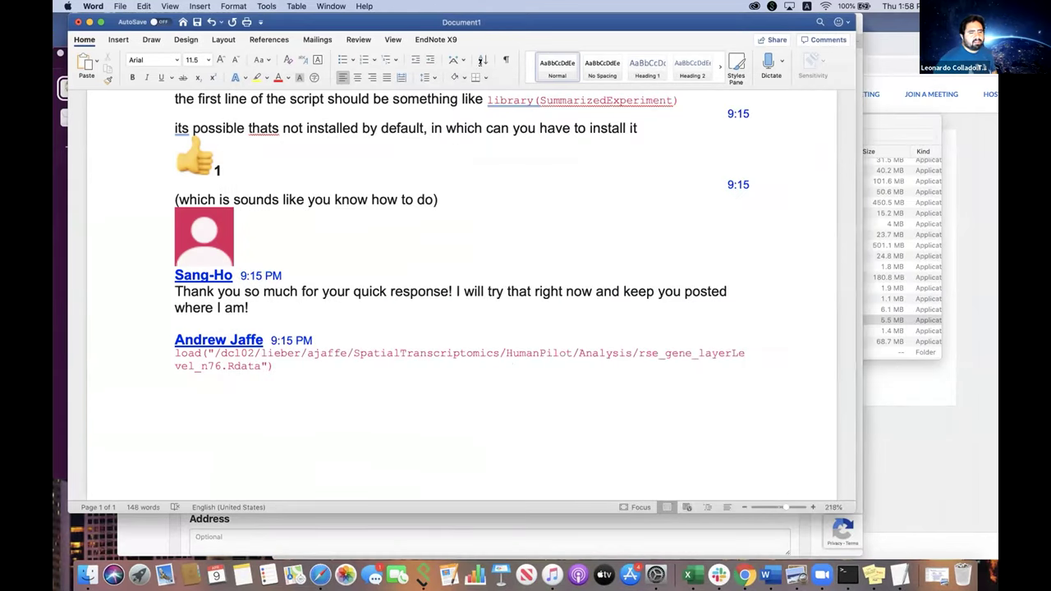
# Look through the Applications folder in Finder for Cyberduck and search the Mac for "cyber".
pyautogui.click(88, 575)
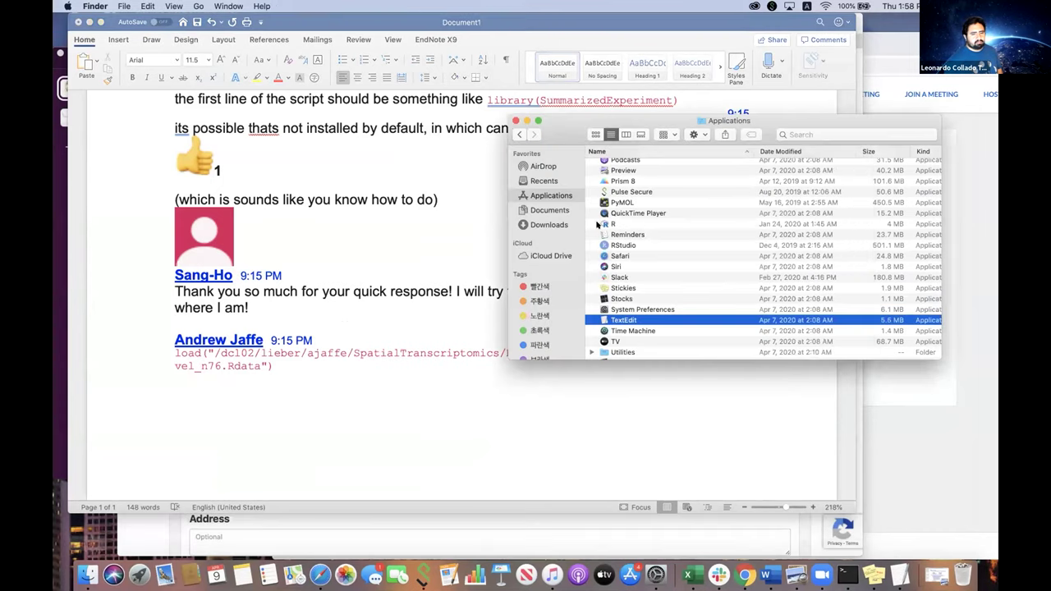
pyautogui.scroll(2, 630, 313)
pyautogui.scroll(6, 631, 312)
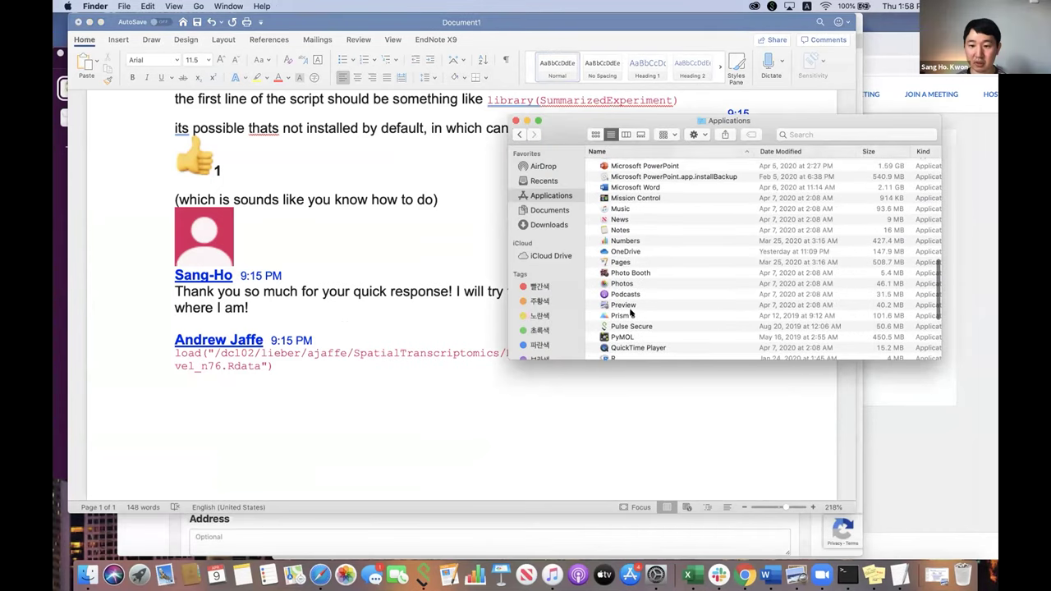
pyautogui.scroll(8, 631, 313)
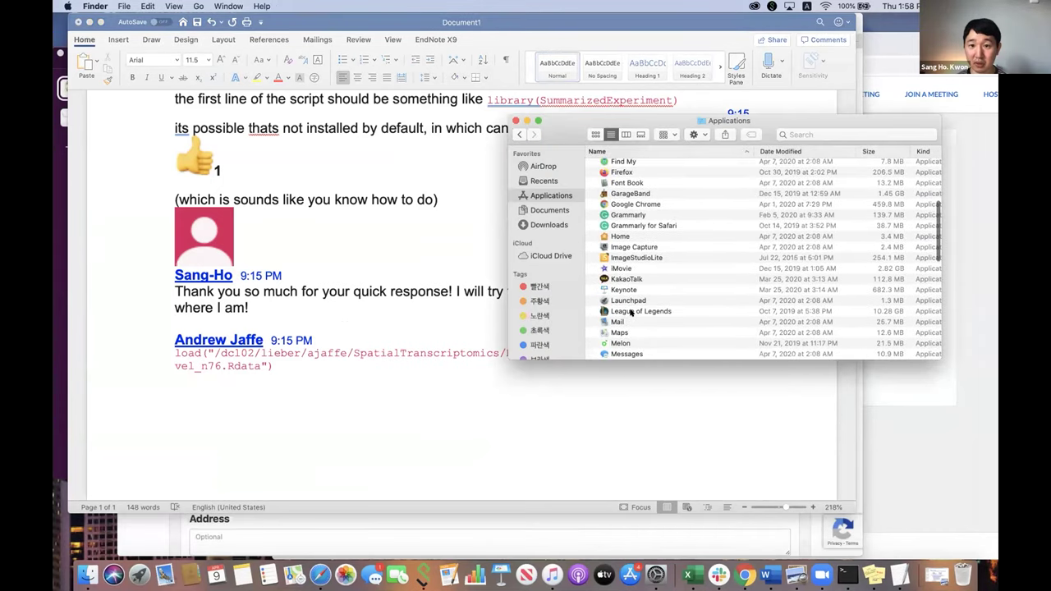
pyautogui.scroll(5, 661, 238)
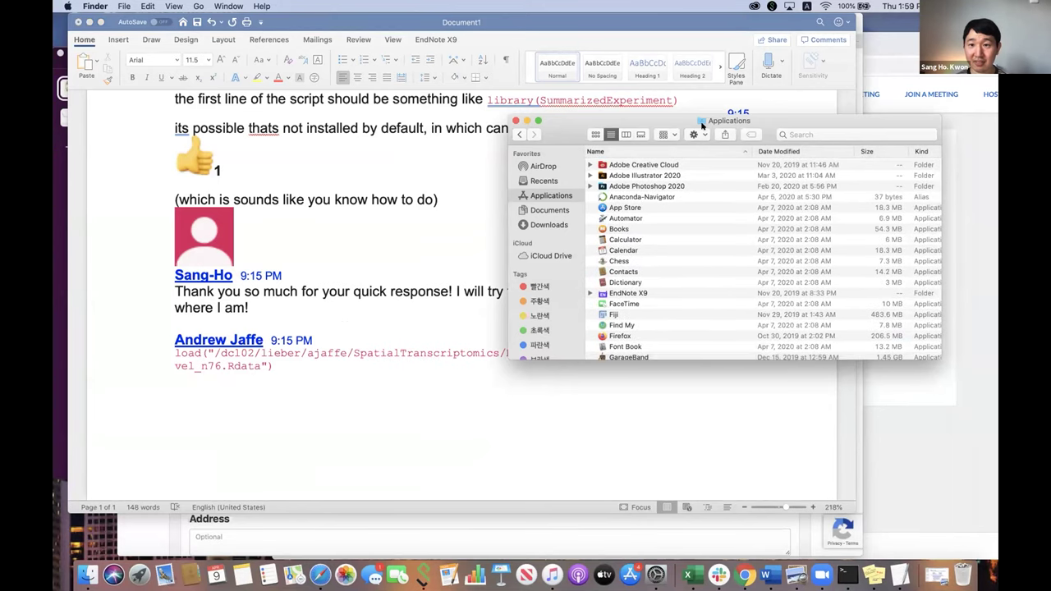
pyautogui.moveTo(709, 124); pyautogui.dragTo(588, 123)
pyautogui.click(676, 133)
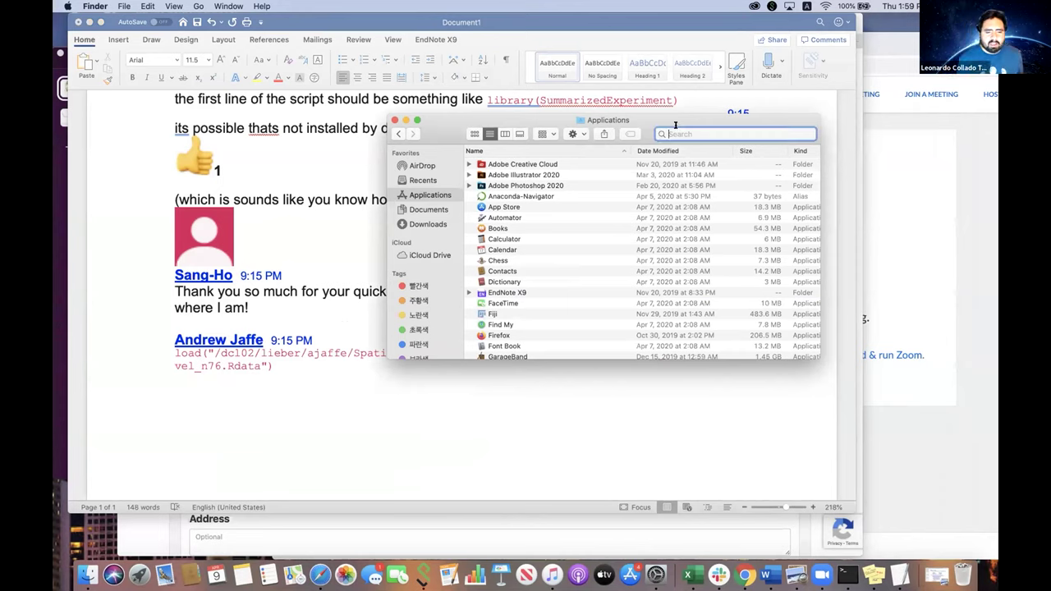
pyautogui.write('cyber')
pyautogui.press('Return')
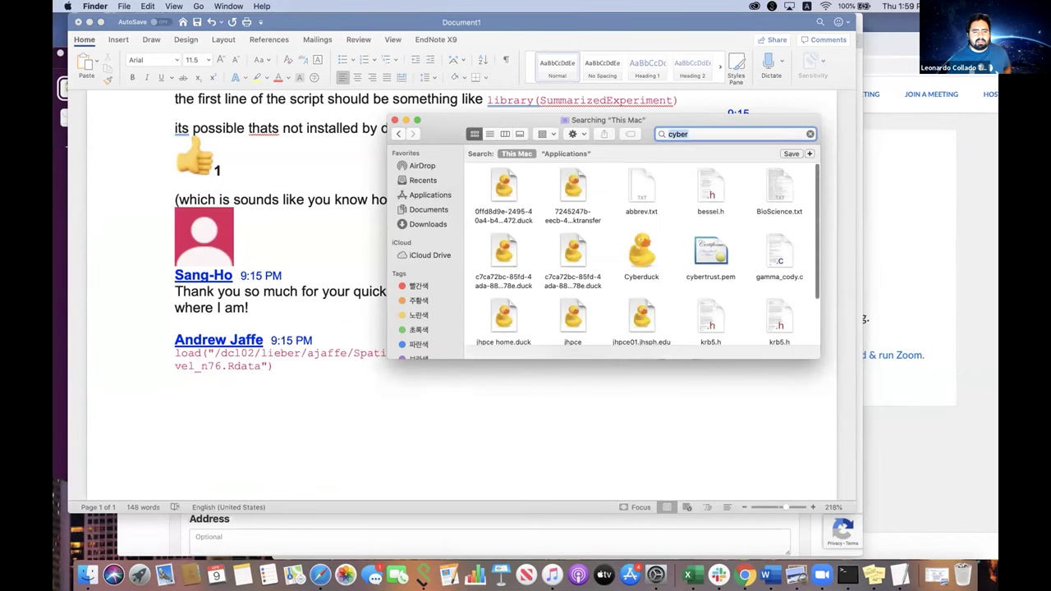
# Move the Cyberduck app from Downloads into the Applications folder and launch it from there.
pyautogui.doubleClick(643, 242)
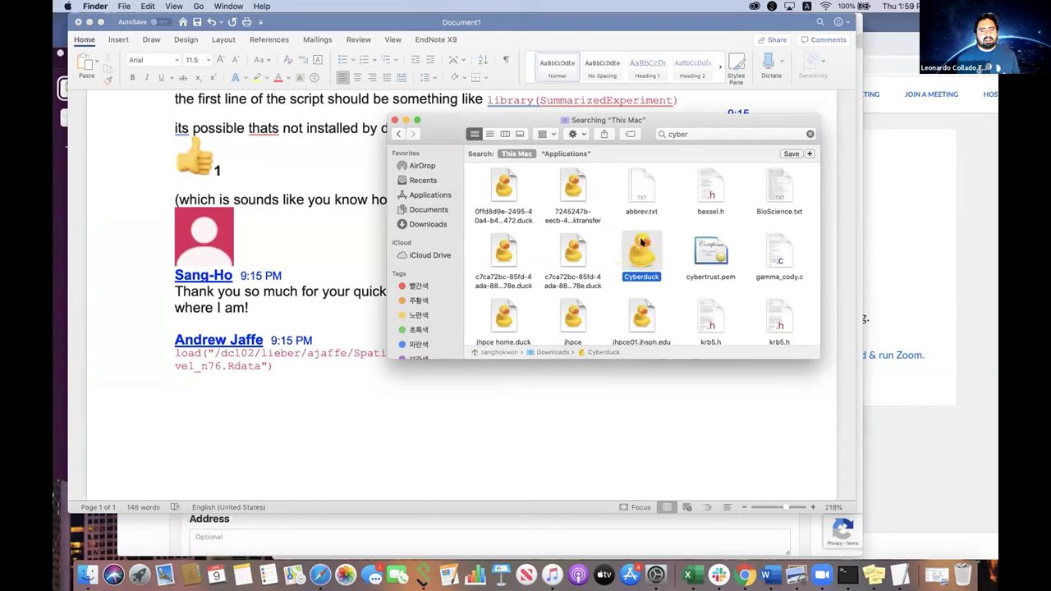
pyautogui.moveTo(643, 243); pyautogui.dragTo(442, 195)
pyautogui.click(442, 195)
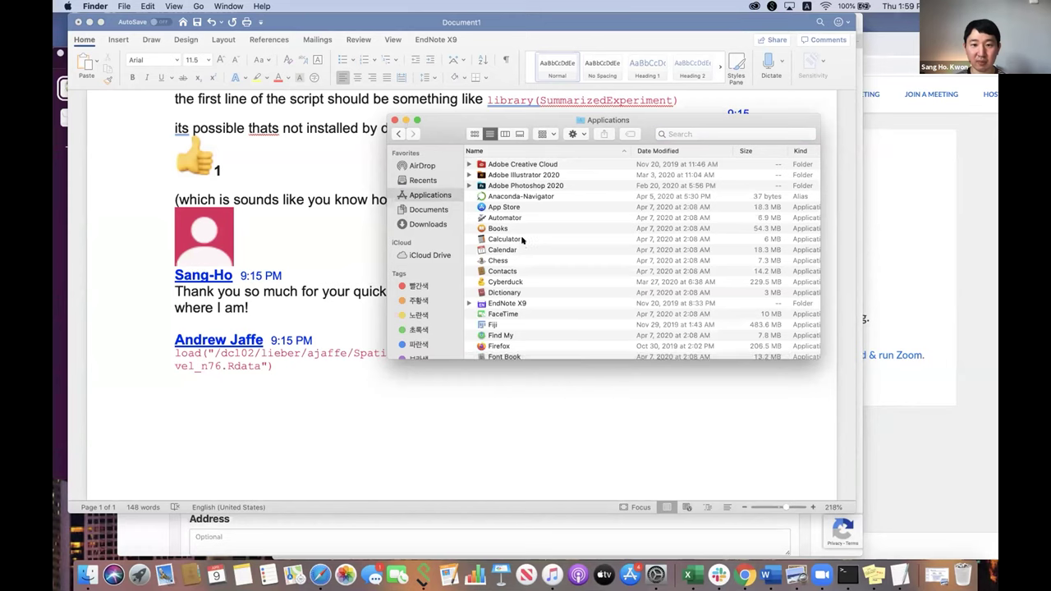
pyautogui.doubleClick(505, 281)
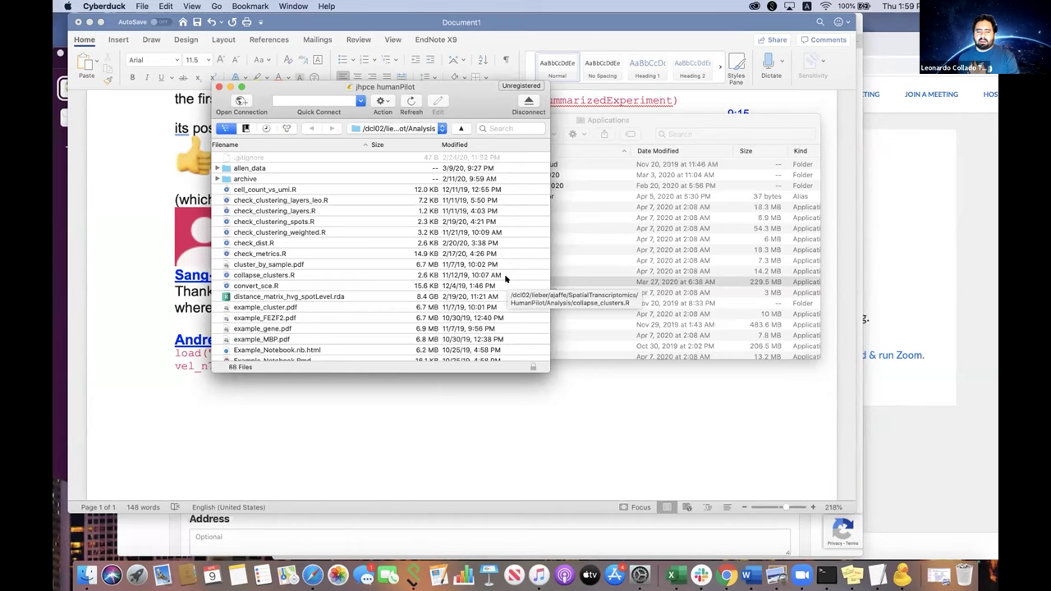
# Set the running Cyberduck app to stay in the Dock.
pyautogui.click(653, 121)
pyautogui.moveTo(653, 121); pyautogui.dragTo(661, 115)
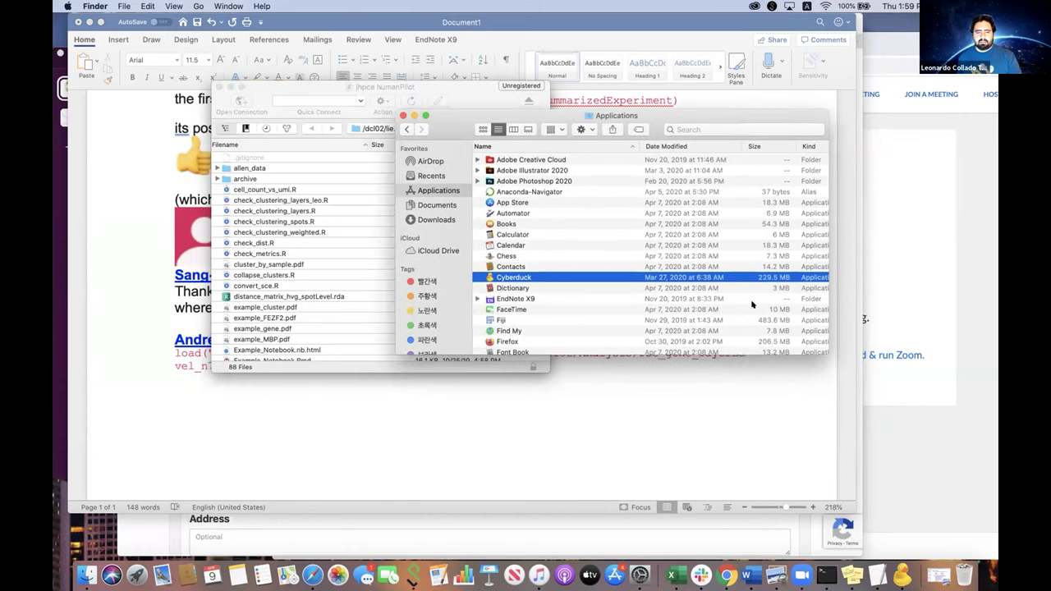
pyautogui.rightClick(903, 573)
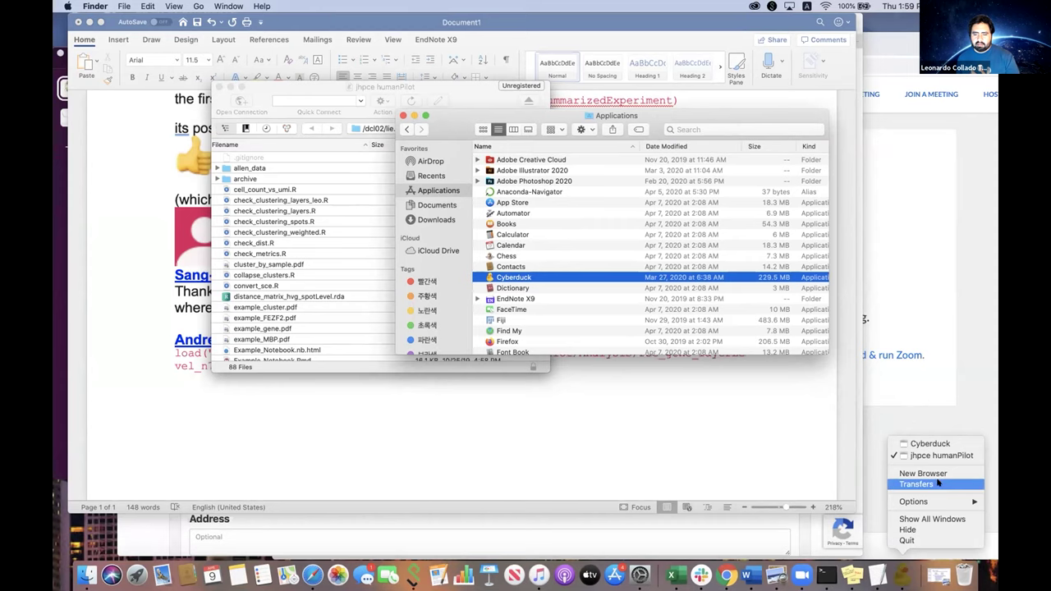
pyautogui.moveTo(929, 502)
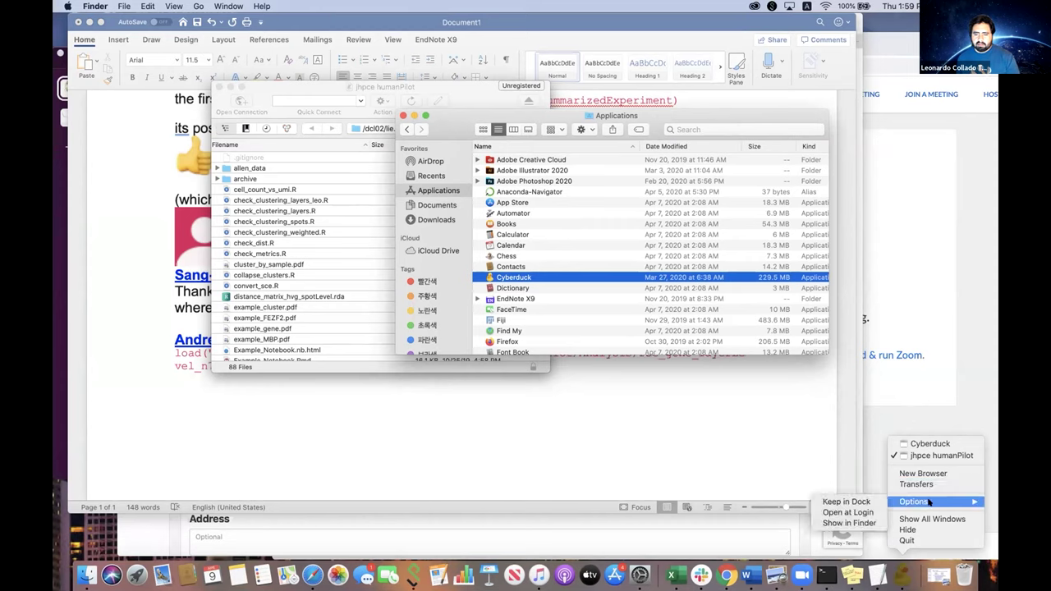
pyautogui.click(867, 502)
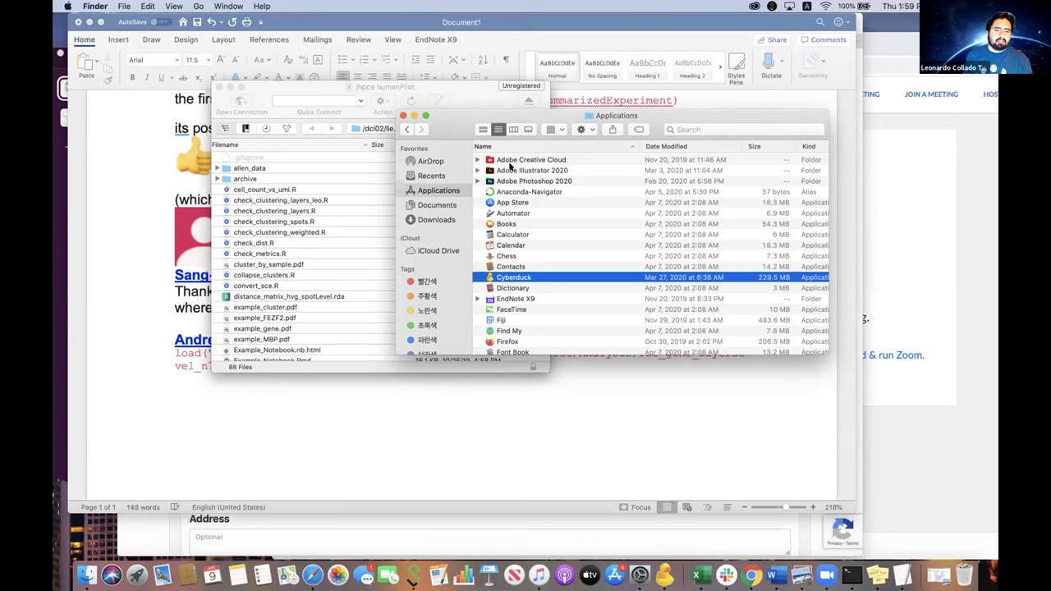
# Switch back to Cyberduck and open a connection to the bookmark "jhpce home".
pyautogui.click(325, 83)
pyautogui.click(249, 7)
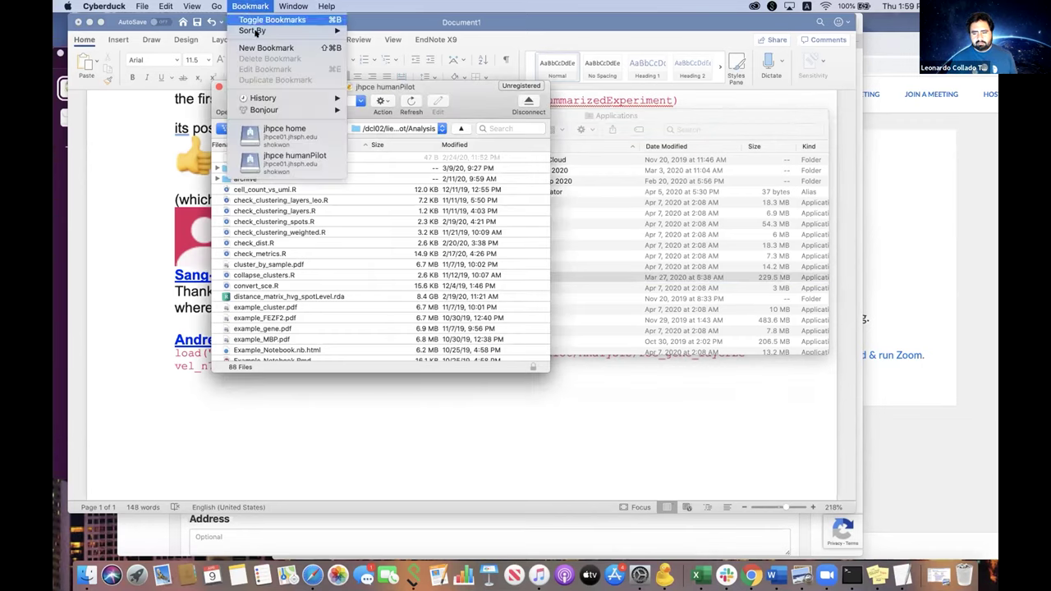
pyautogui.click(280, 135)
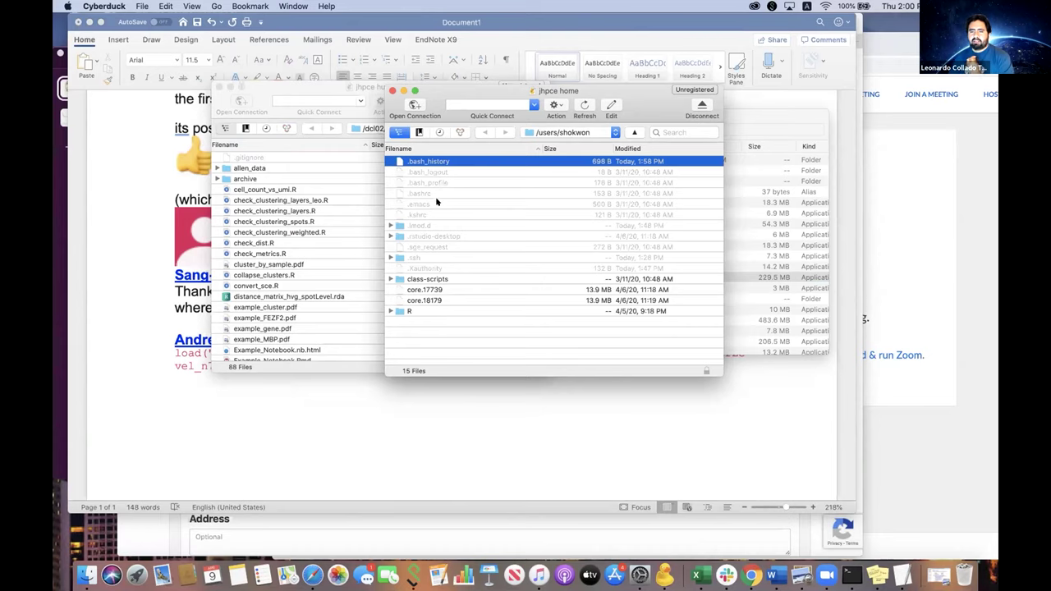
# Examine the hidden configuration files in the home directory, from .bash_logout through .bash_profile and .bashrc to .emacs.
pyautogui.click(443, 173)
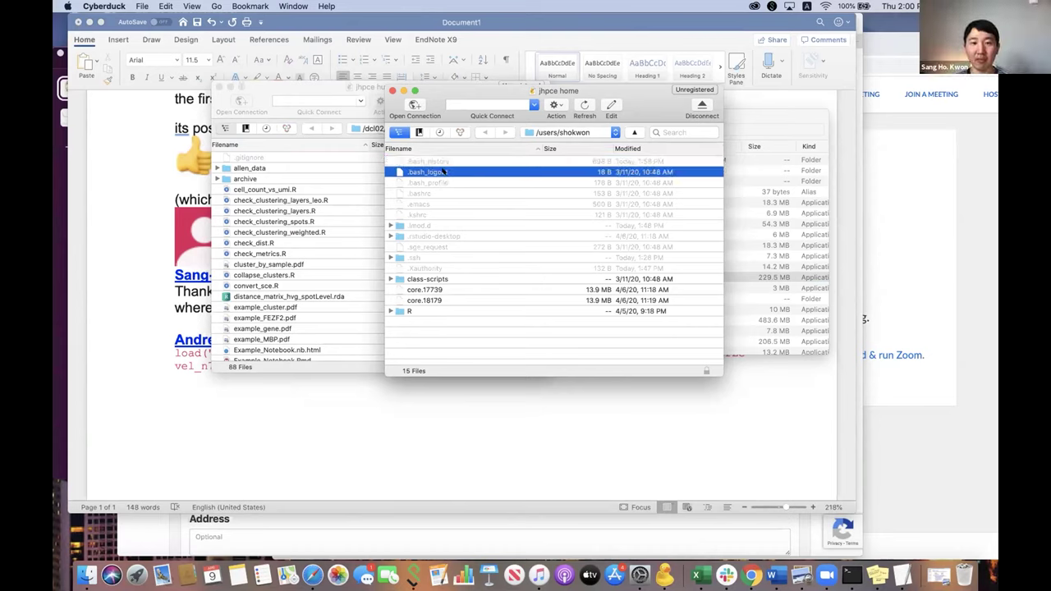
pyautogui.click(450, 184)
pyautogui.click(451, 194)
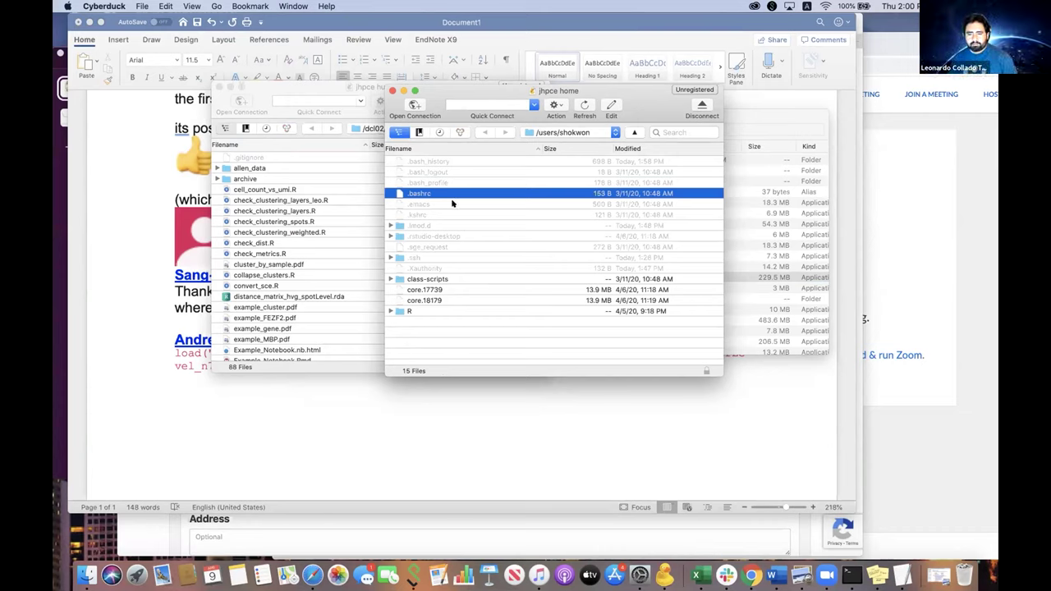
pyautogui.click(451, 203)
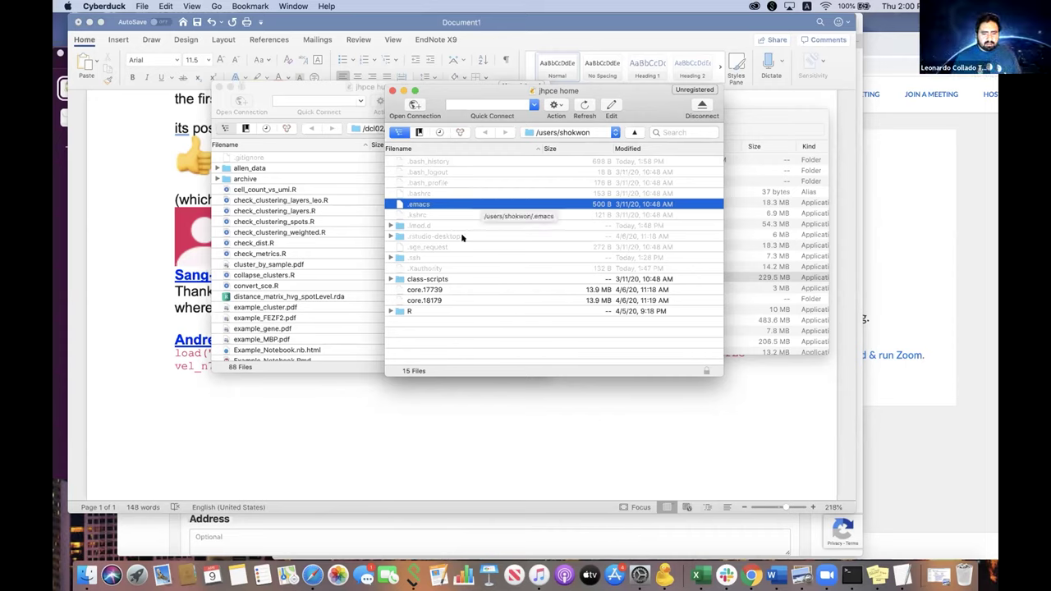
# Bring up the Slack conversation with the colorout code, then return to Cyberduck and move the jhpce home window clear of it.
pyautogui.click(726, 575)
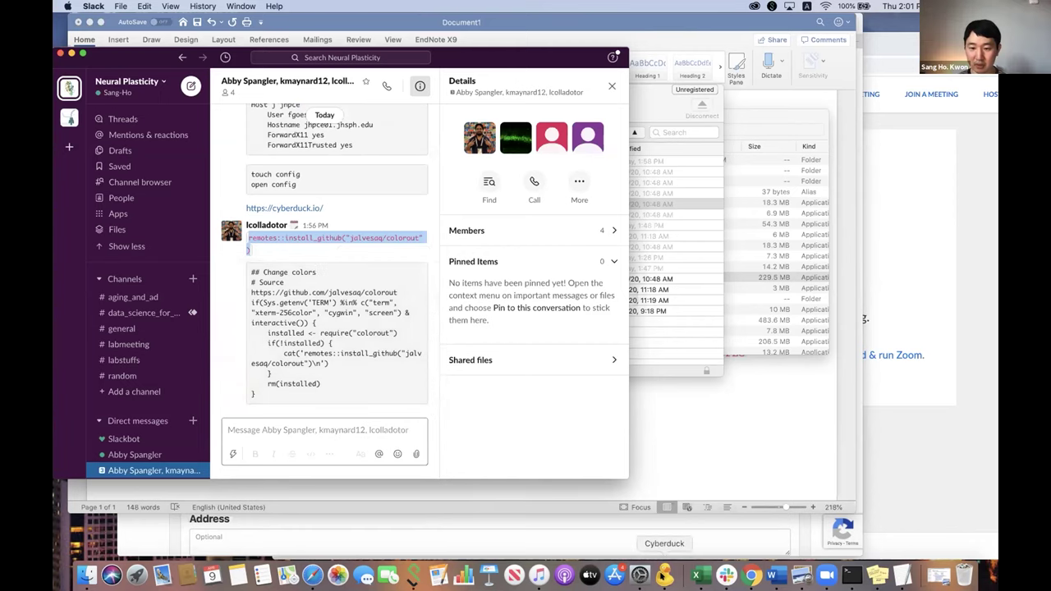
pyautogui.click(665, 577)
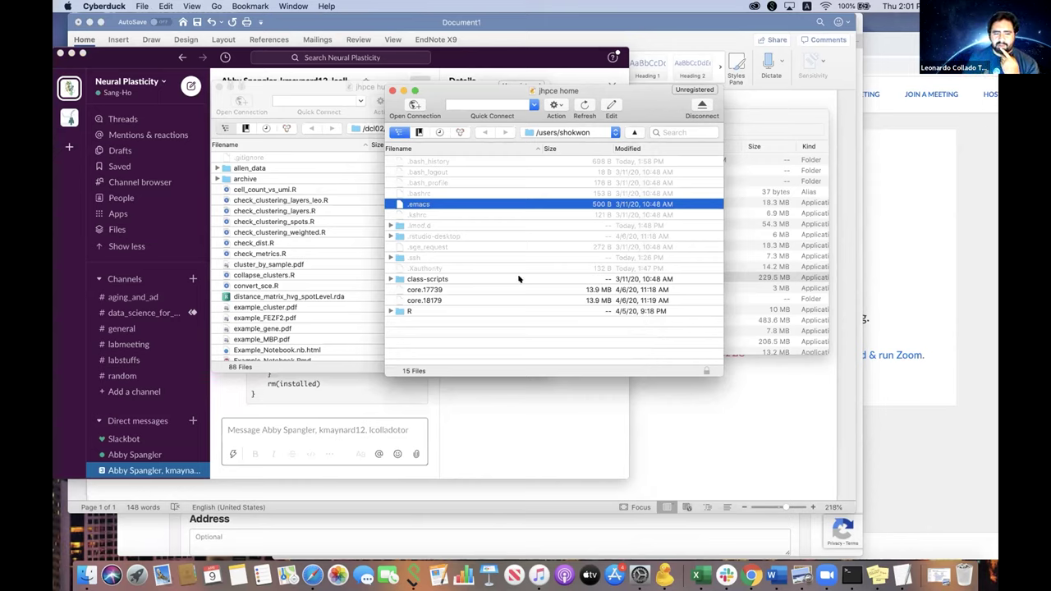
pyautogui.moveTo(644, 97); pyautogui.dragTo(819, 216)
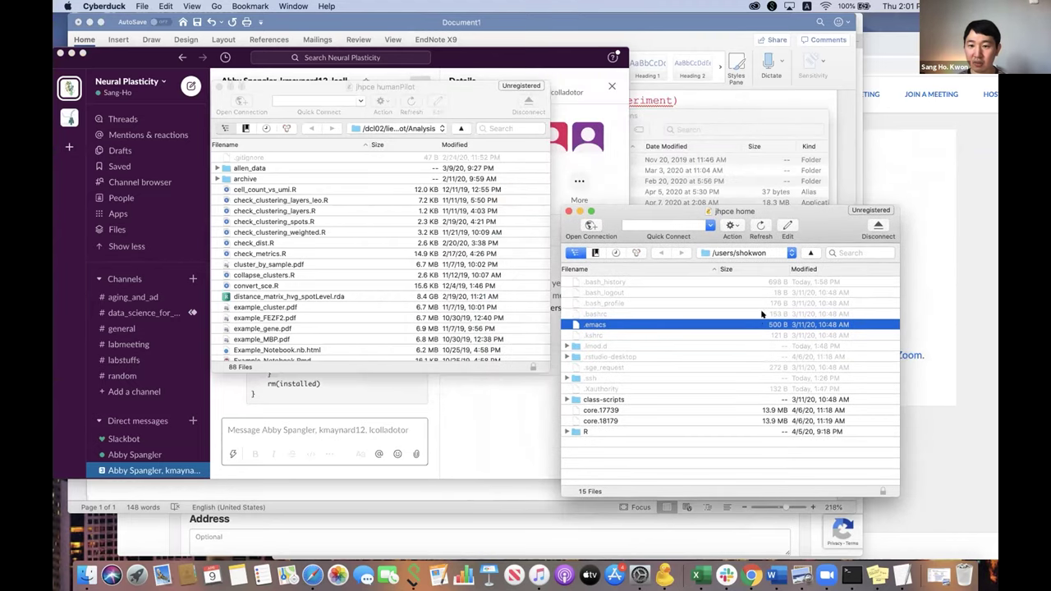
pyautogui.click(677, 431)
pyautogui.rightClick(676, 431)
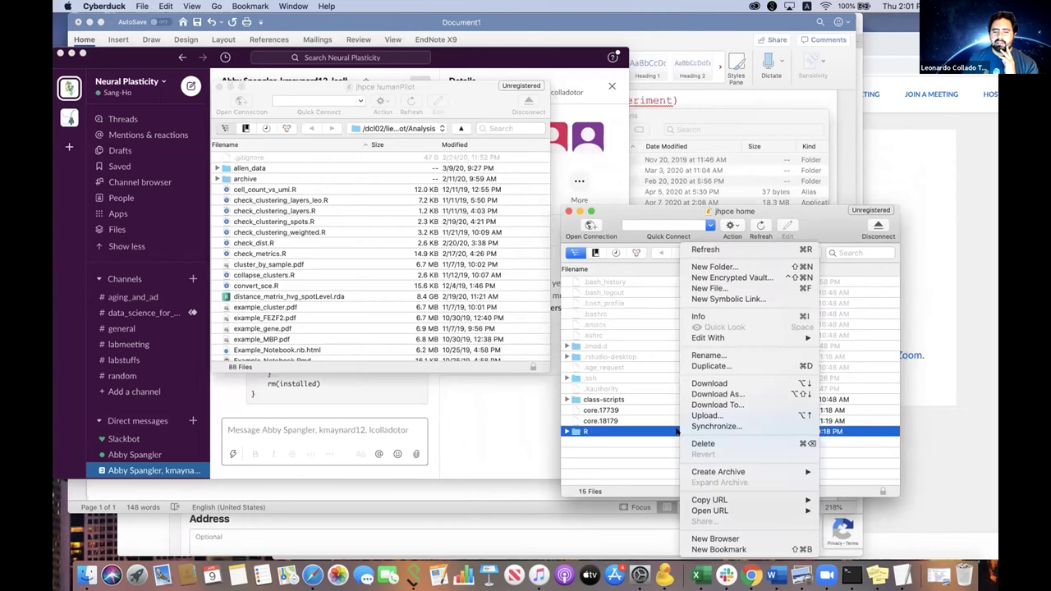
pyautogui.click(637, 444)
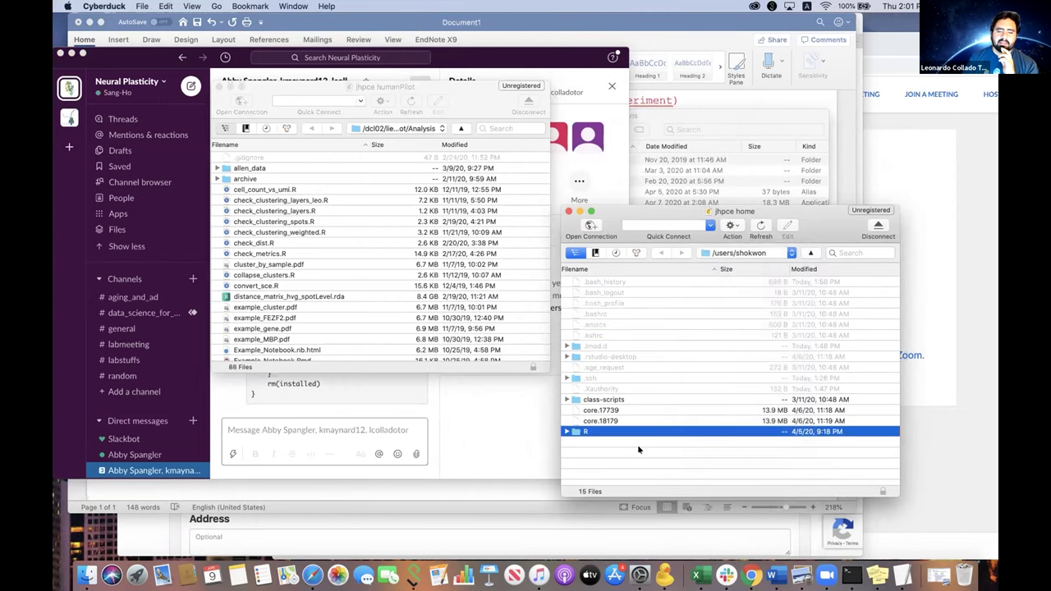
# Create a new file named .Rprofile in the remote home directory and open it for editing.
pyautogui.rightClick(640, 448)
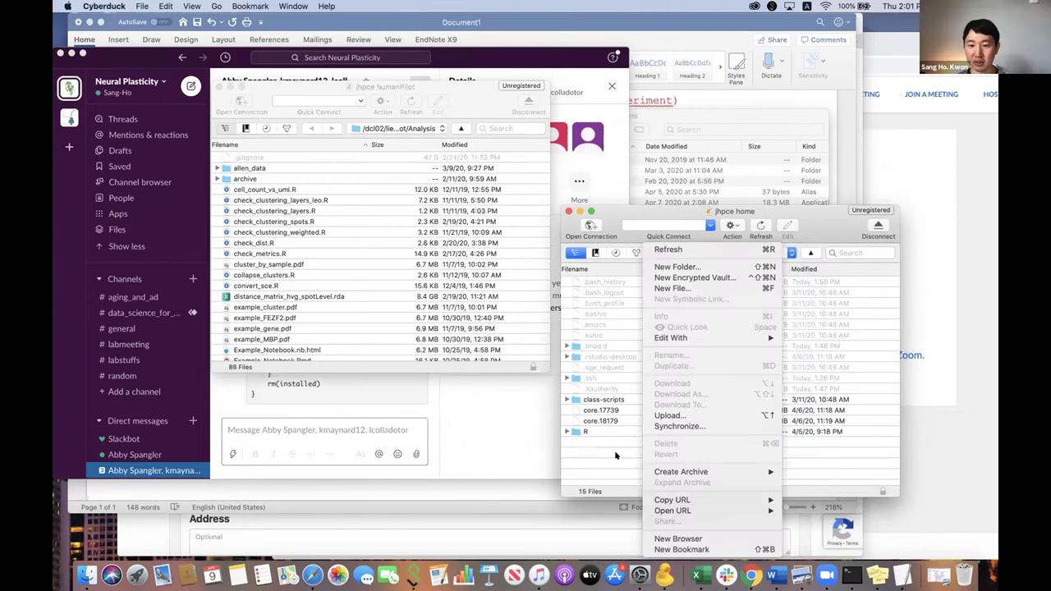
pyautogui.click(704, 287)
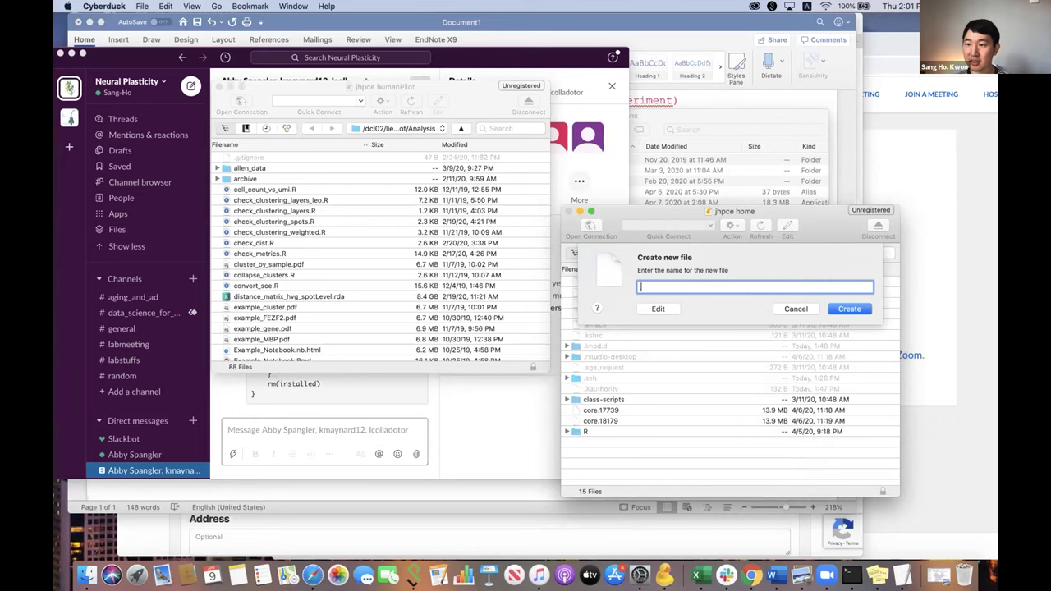
pyautogui.write('.R')
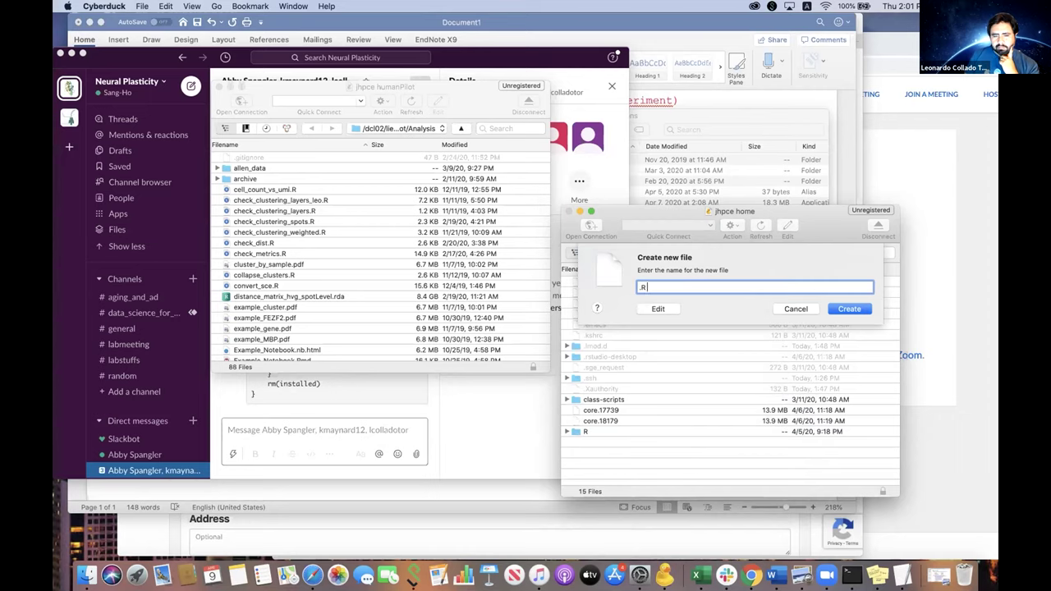
pyautogui.write(' profile')
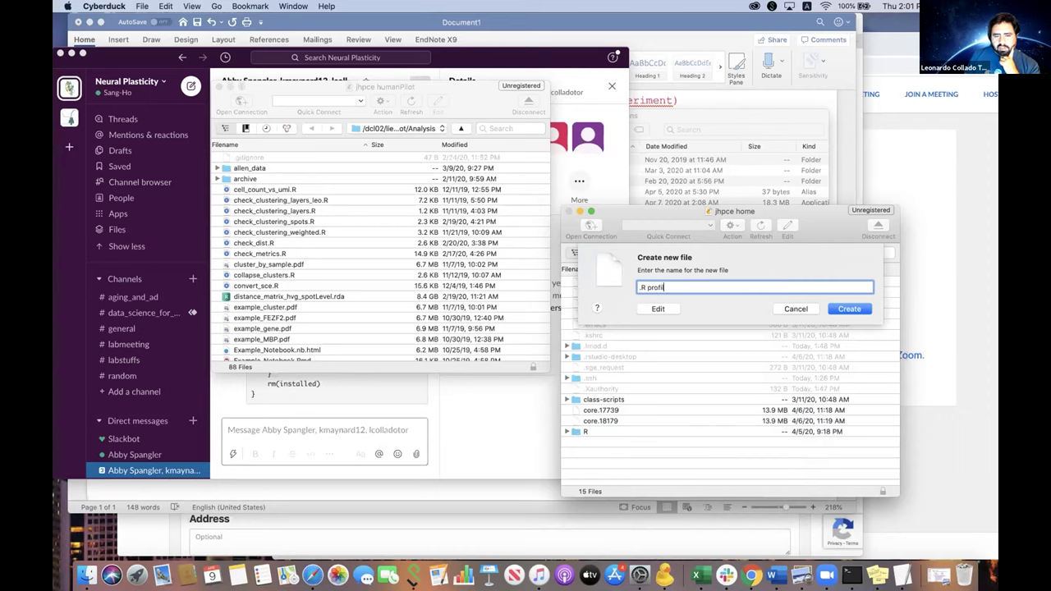
pyautogui.press('BackSpace')
pyautogui.press('BackSpace')
pyautogui.press('BackSpace')
pyautogui.press('BackSpace')
pyautogui.press('BackSpace')
pyautogui.press('BackSpace')
pyautogui.press('BackSpace')
pyautogui.press('BackSpace')
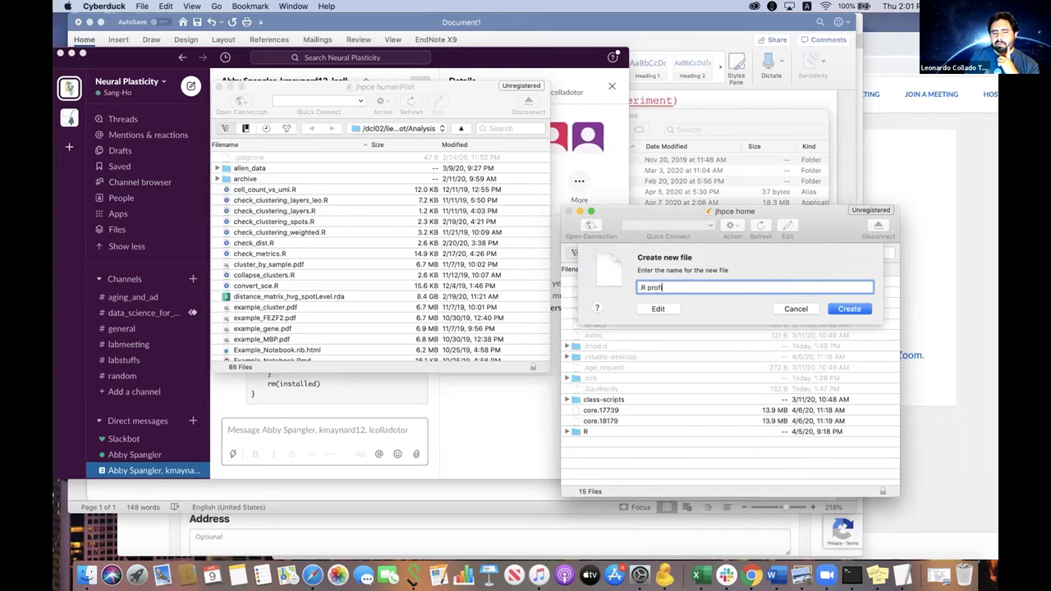
pyautogui.write('profile')
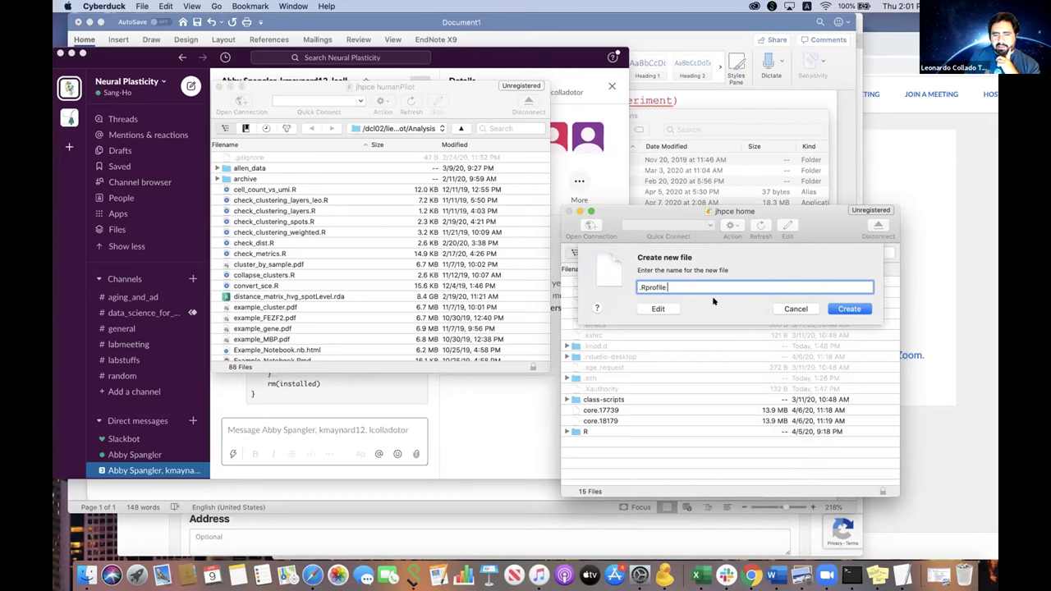
pyautogui.click(657, 309)
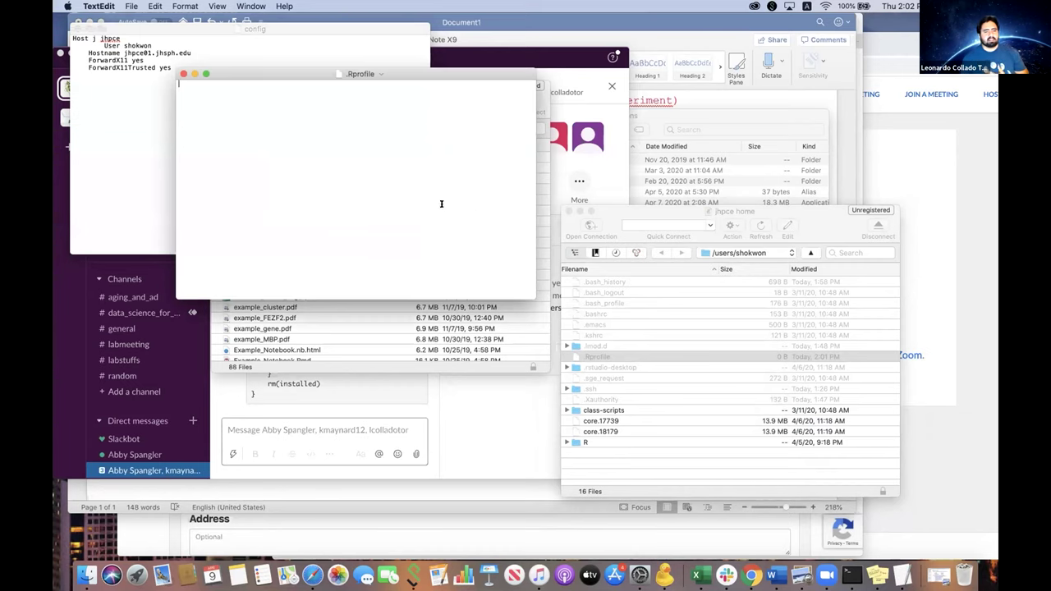
# Switch to the Slack conversation and copy the whole "## Change colors" colorout code block.
pyautogui.click(335, 386)
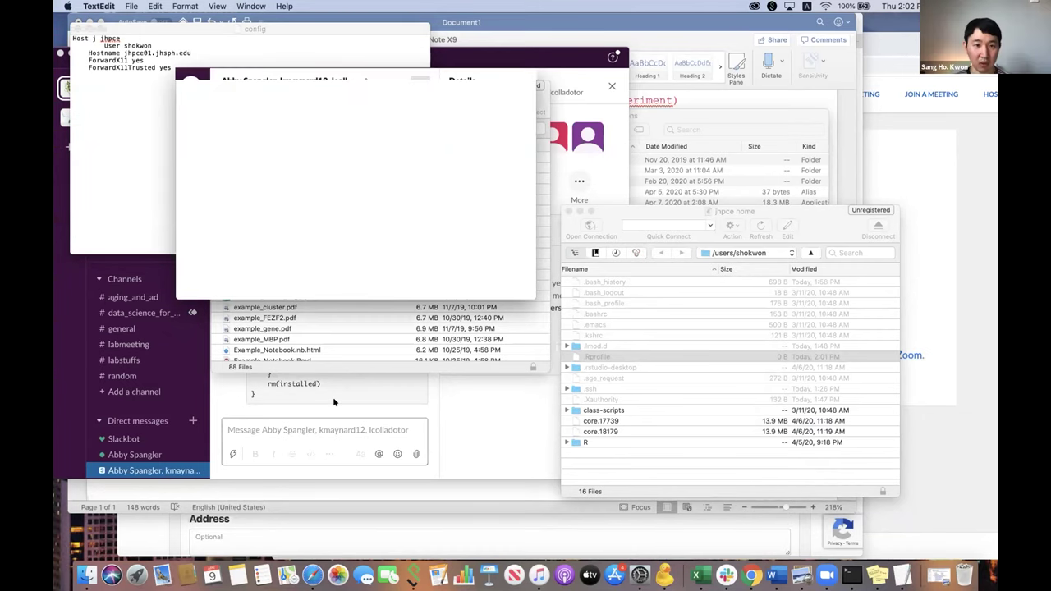
pyautogui.moveTo(335, 391); pyautogui.dragTo(238, 267)
pyautogui.press('super+c')
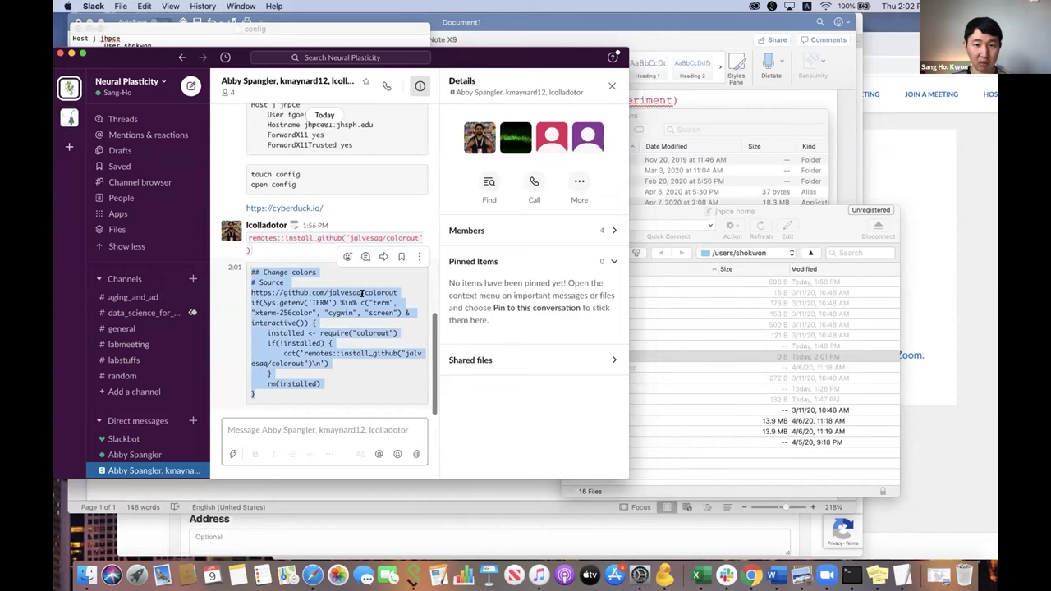
# Switch to the empty .Rprofile document and paste the colorout code, ending it with a new line.
pyautogui.hotkey('ctrl', 'Up')
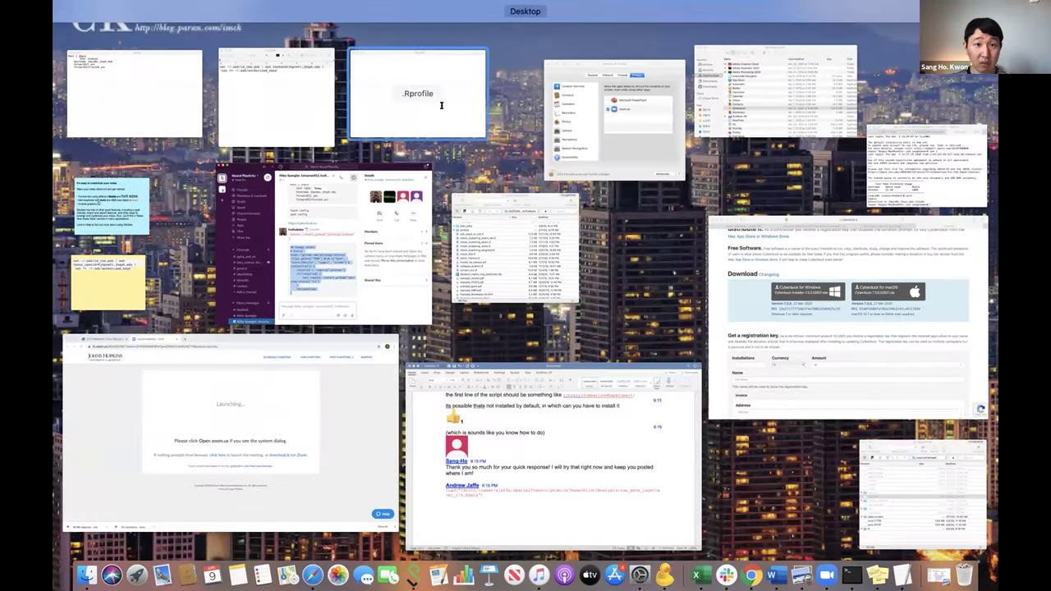
pyautogui.click(441, 105)
pyautogui.press('super+v')
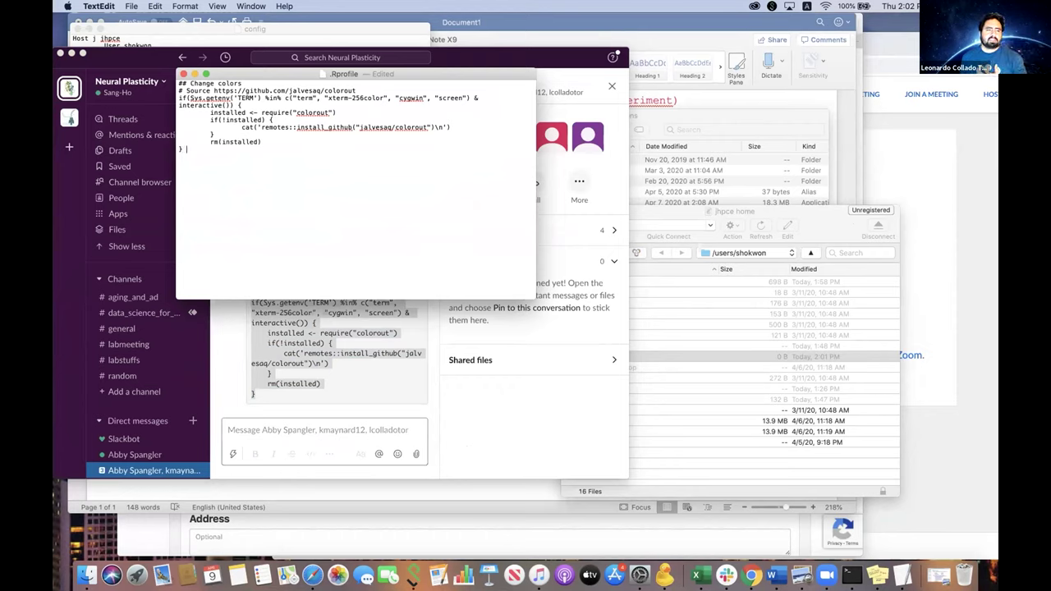
pyautogui.press('Return')
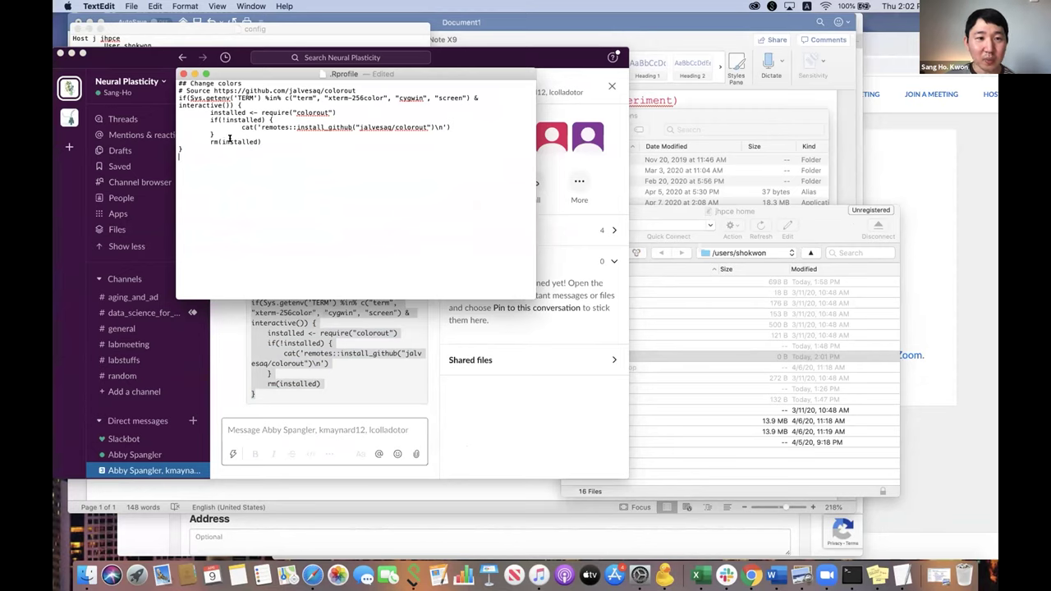
# Save the .Rprofile file and close its window.
pyautogui.click(131, 6)
pyautogui.click(139, 69)
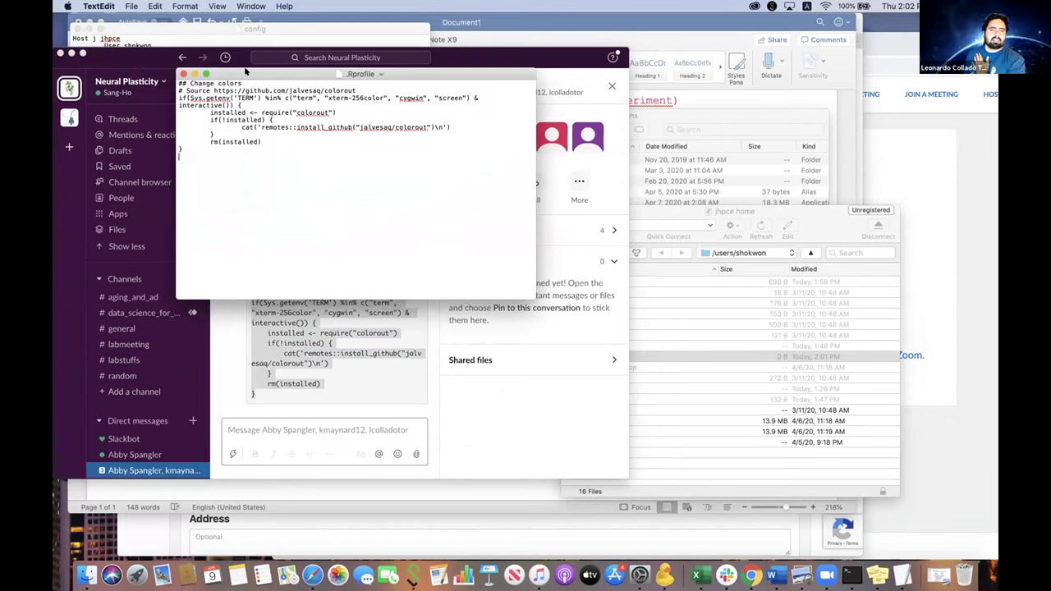
pyautogui.click(183, 74)
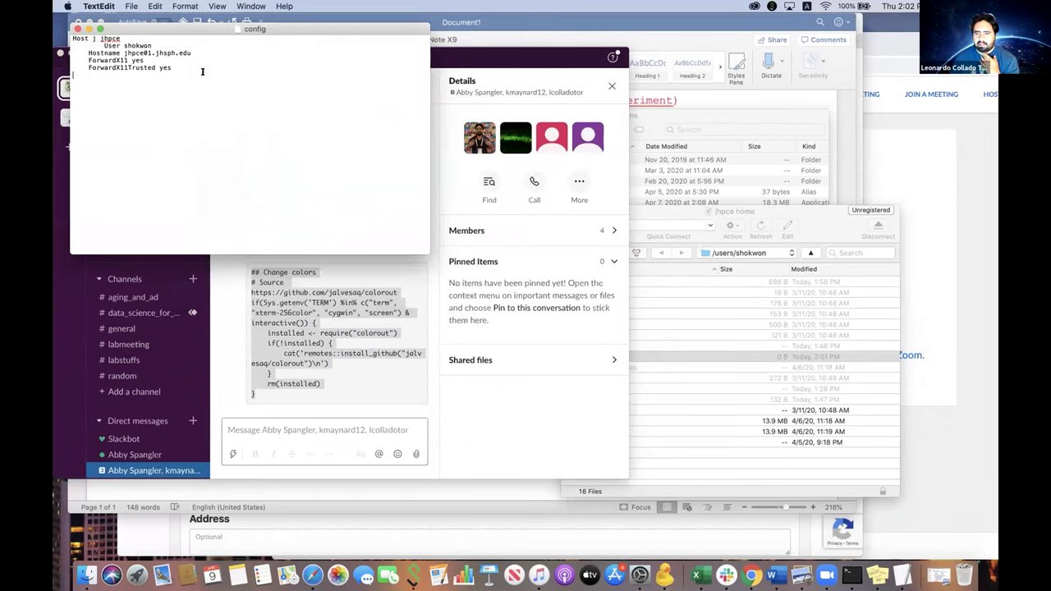
pyautogui.press('XF86AudioRaiseVolume')
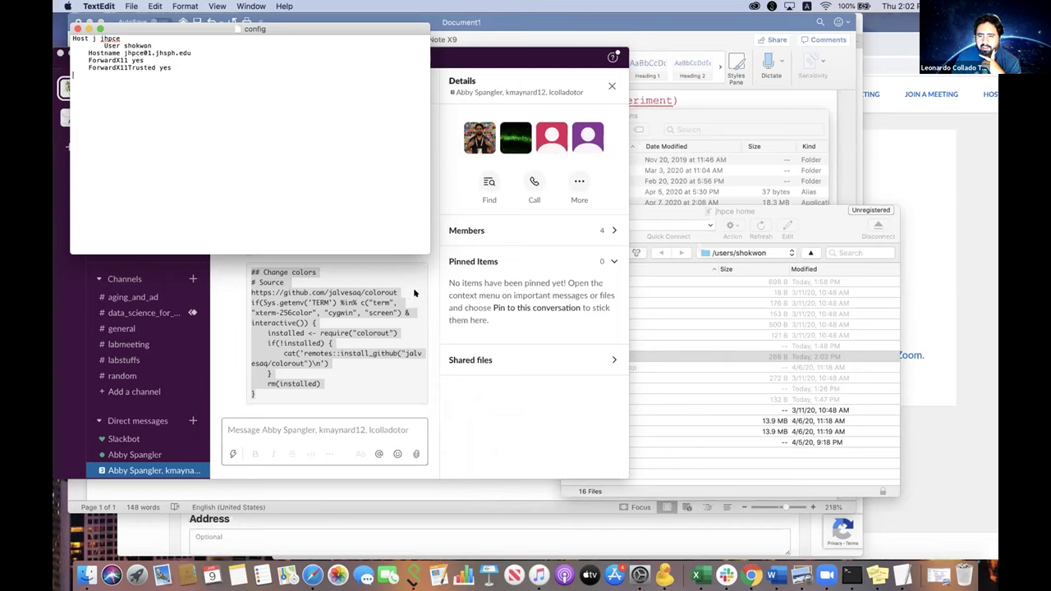
# Return to Cyberduck, shift the jhpce home window, and start a new file in the home directory with the name .inputrc.
pyautogui.click(800, 210)
pyautogui.moveTo(716, 220); pyautogui.dragTo(644, 202)
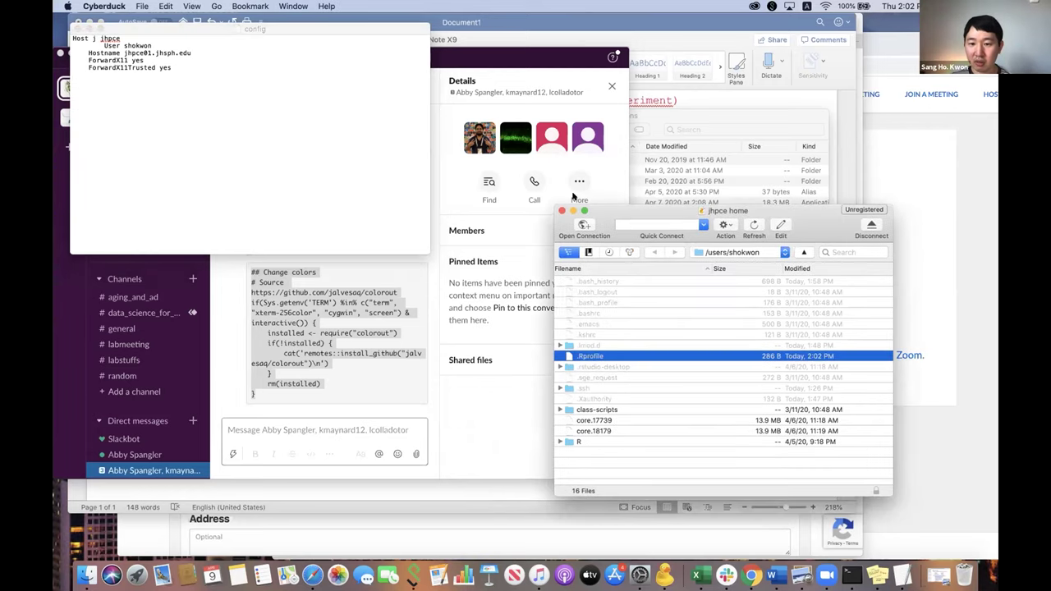
pyautogui.rightClick(576, 439)
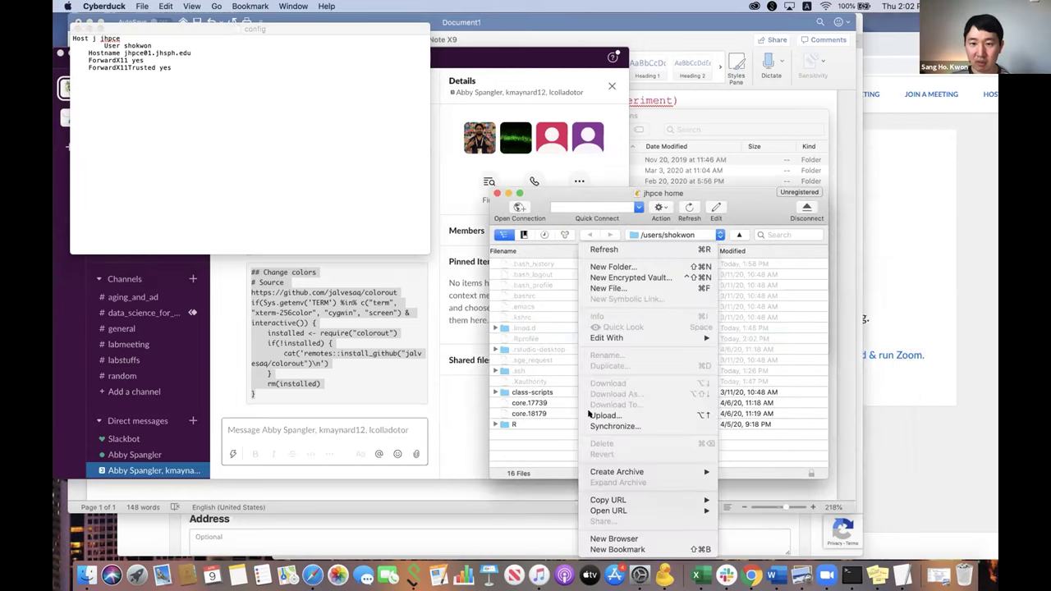
pyautogui.click(633, 289)
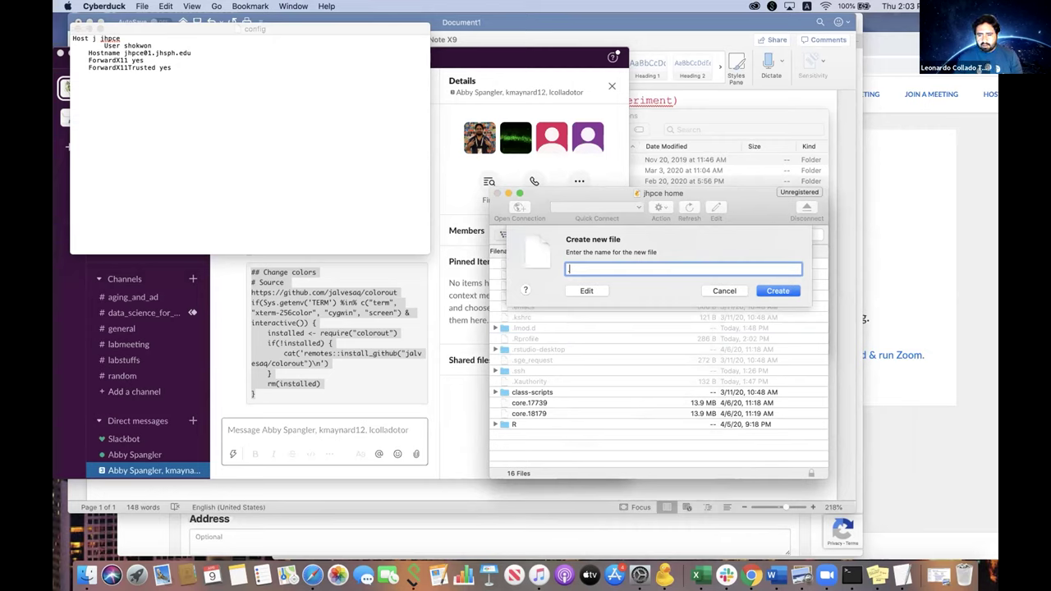
pyautogui.write('input')
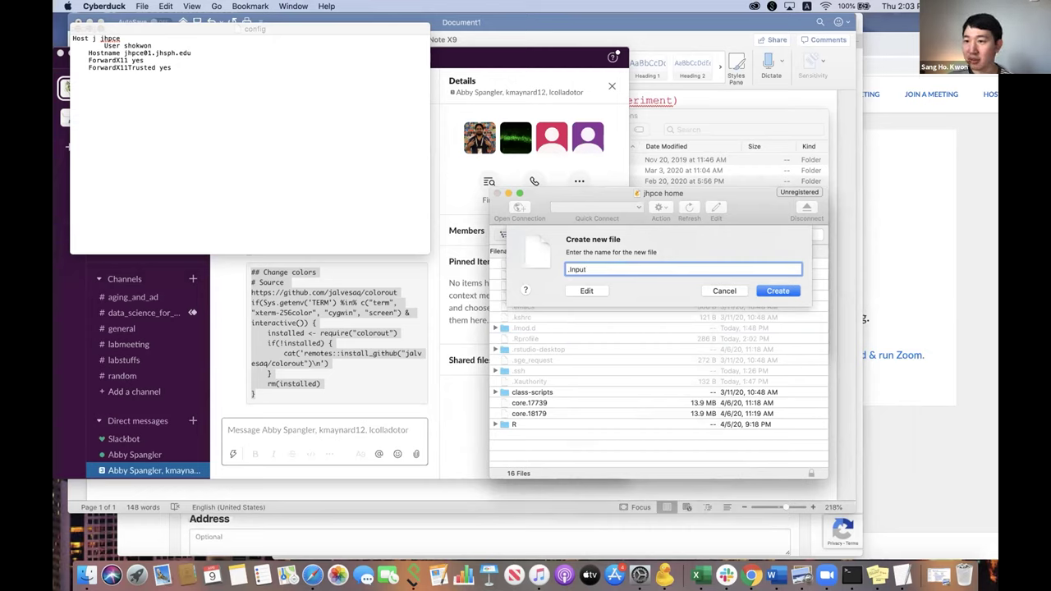
pyautogui.click(571, 269)
pyautogui.press('BackSpace')
pyautogui.write('.')
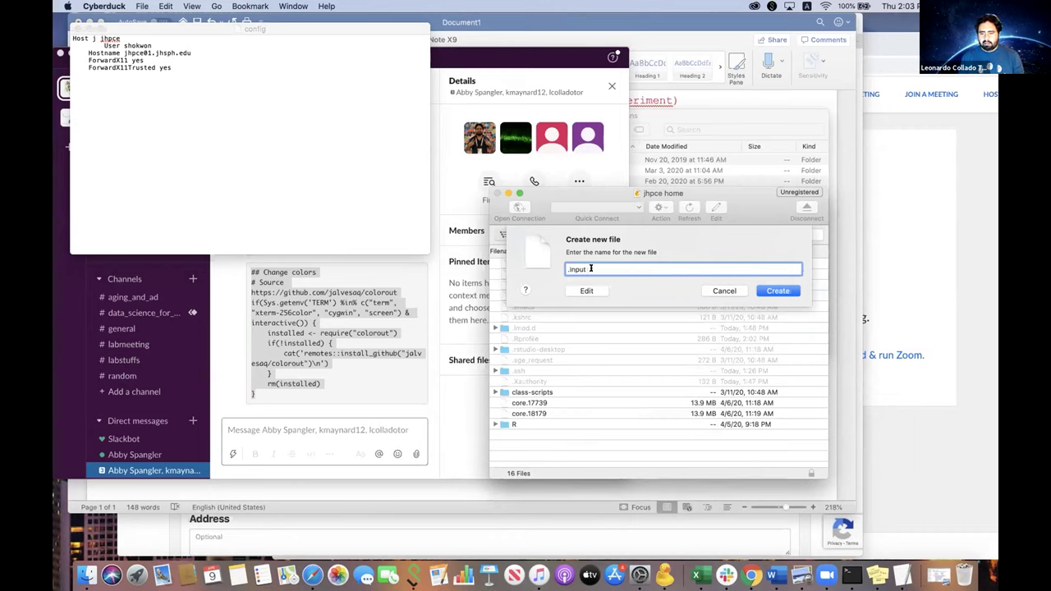
pyautogui.write('rc')
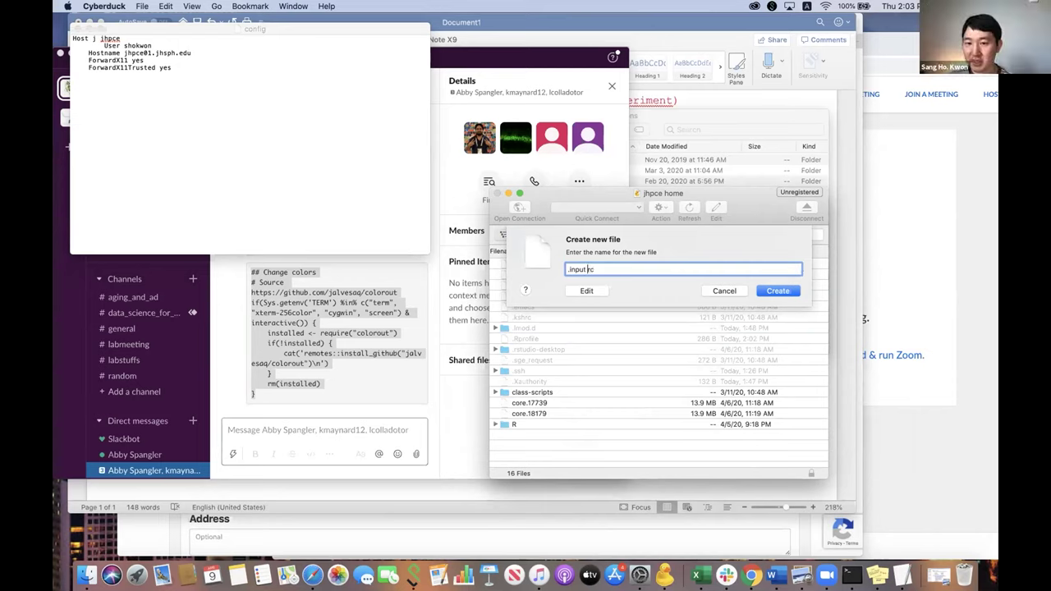